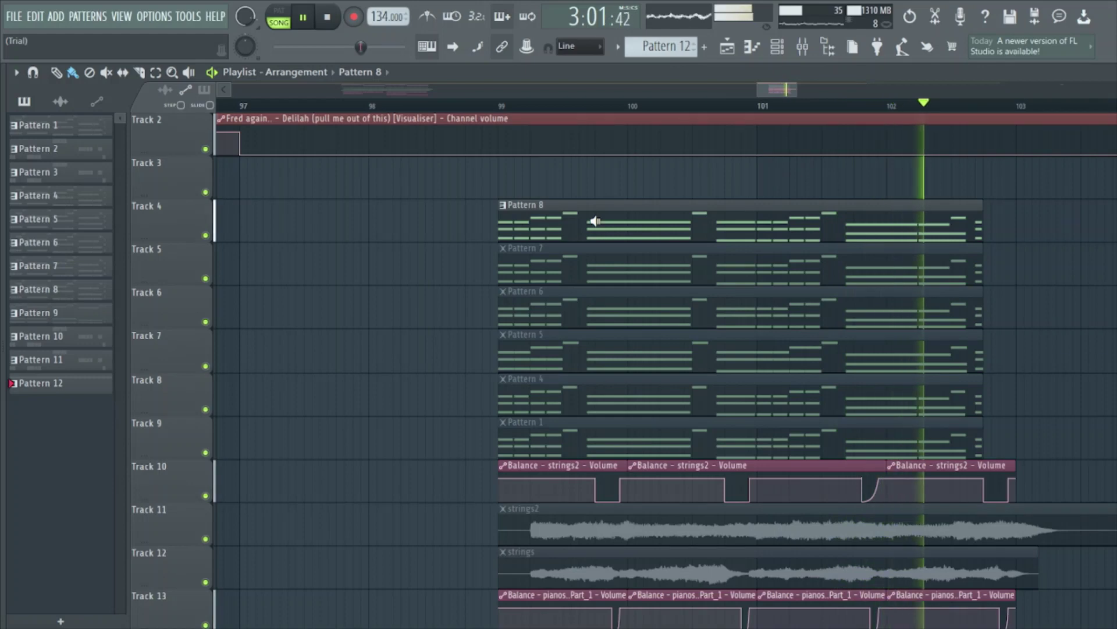
- End the Pattern 8 solo preview, then solo-preview Pattern 7 and stop it
key(space)
key(ctrl+z)
ctrl+alt+right_click(510, 269)
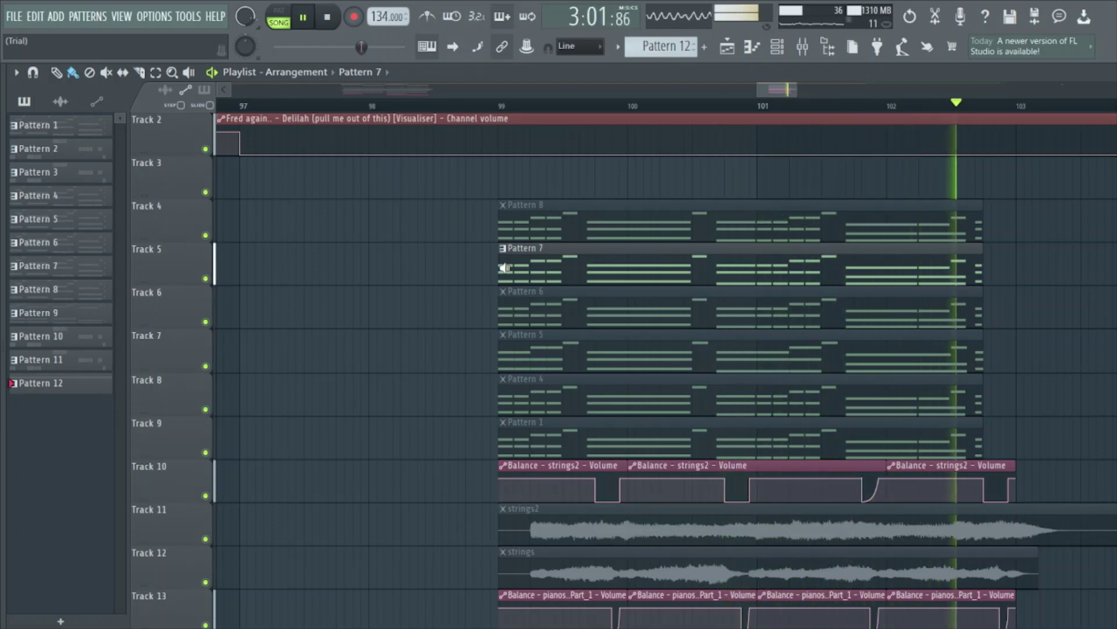
key(space)
ctrl+click(505, 267)
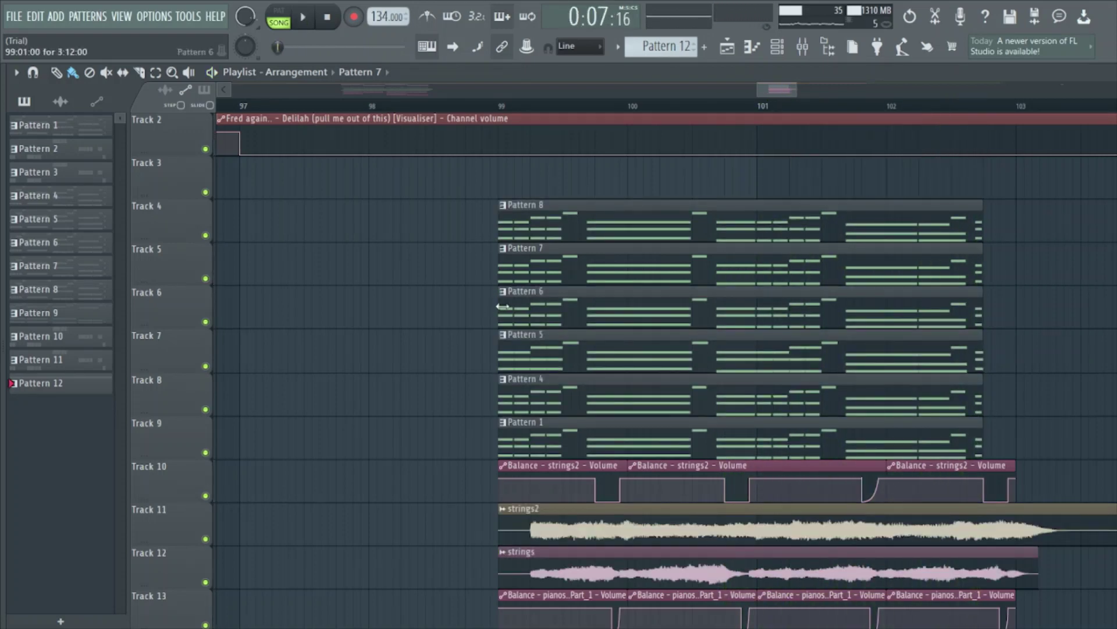
- Solo-preview Pattern 6, then stop and lift its solo
ctrl+click(503, 307)
key(space)
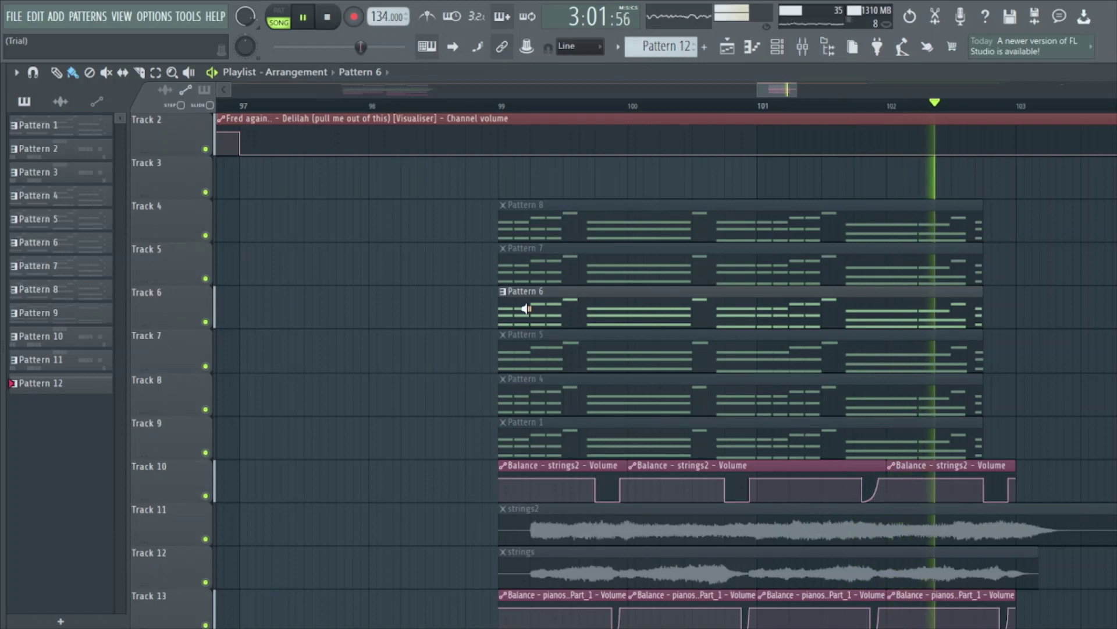
key(space)
ctrl+click(526, 308)
- Solo-preview Pattern 5 twice, lifting the solo after each play
ctrl+click(505, 352)
key(space)
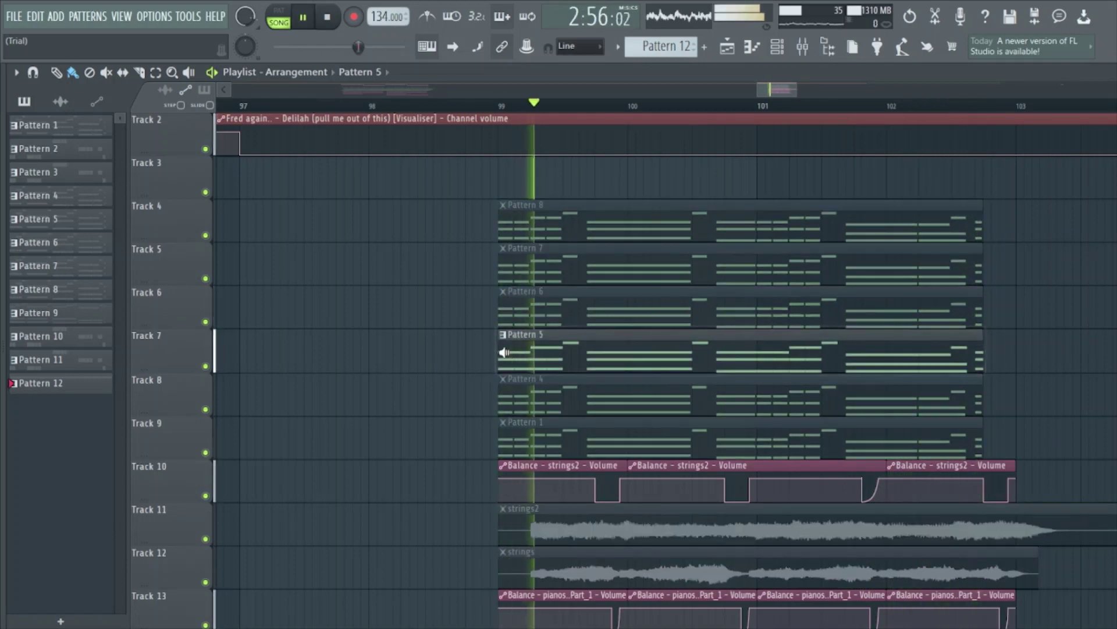
key(space)
ctrl+click(518, 351)
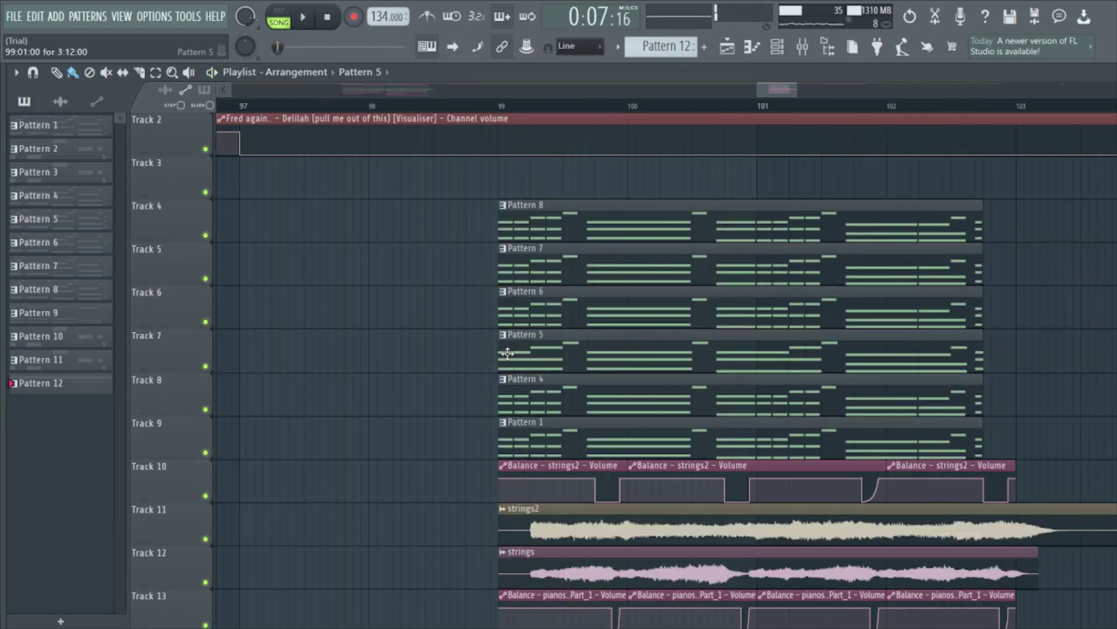
ctrl+click(507, 353)
key(space)
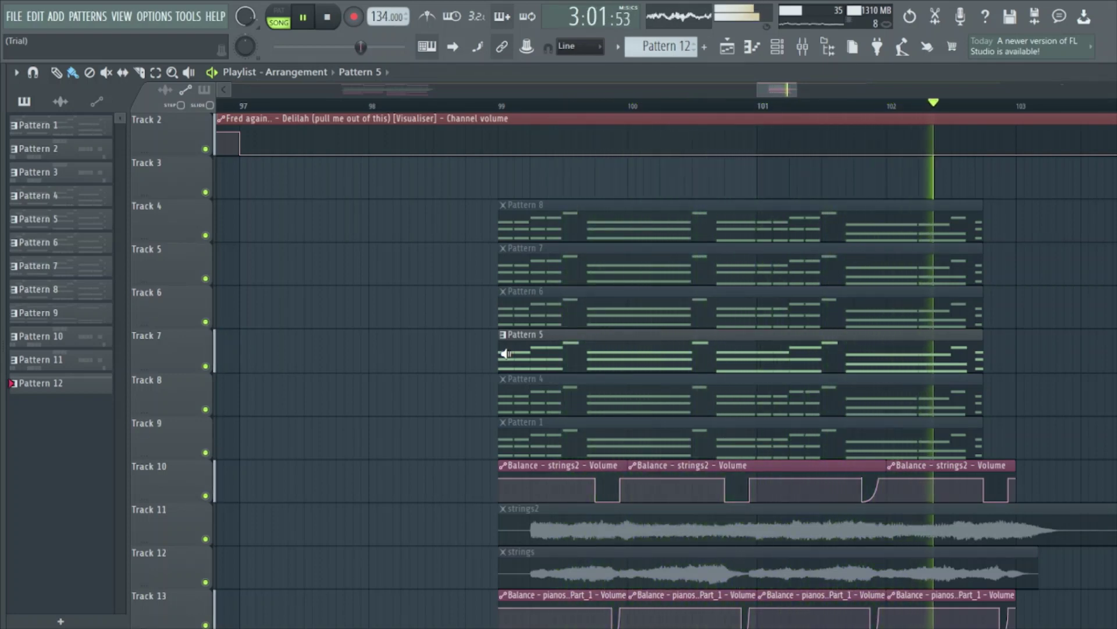
key(space)
ctrl+click(506, 353)
- Solo-preview Pattern 4, then stop and lift its solo
ctrl+click(501, 394)
key(space)
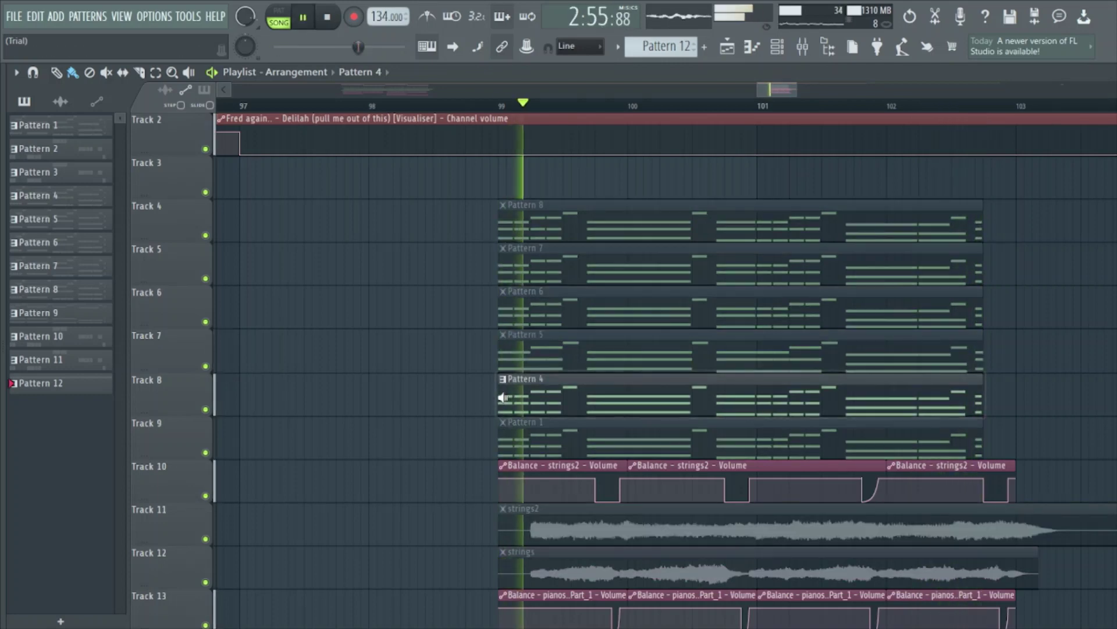
key(space)
ctrl+click(541, 397)
- Solo-preview Pattern 1, then stop with every clip unmuted
ctrl+click(504, 437)
key(space)
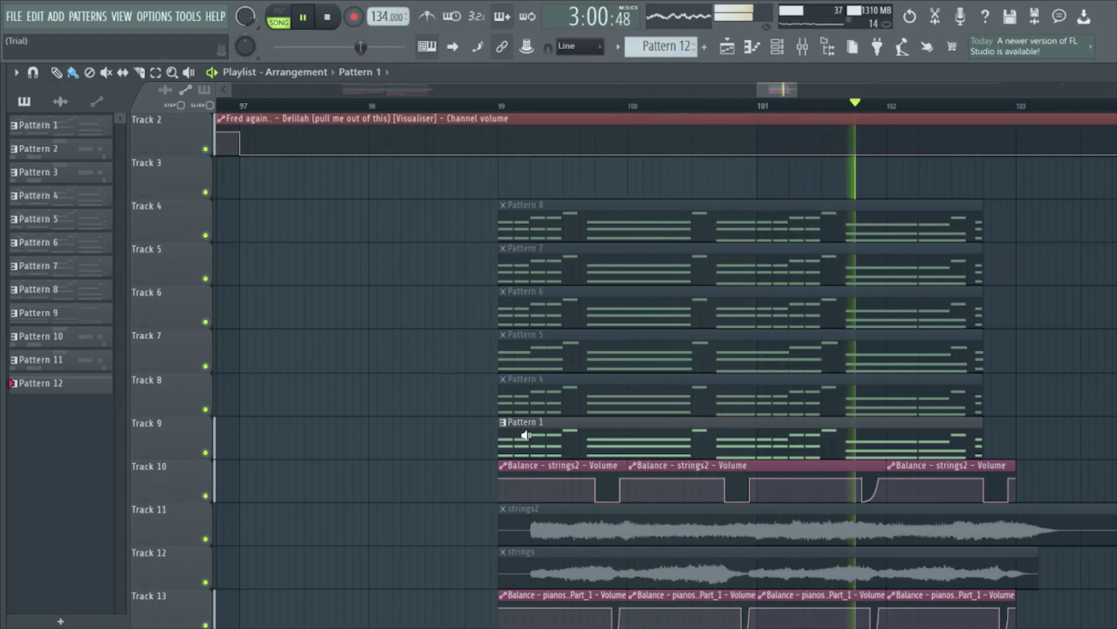
key(space)
ctrl+click(526, 435)
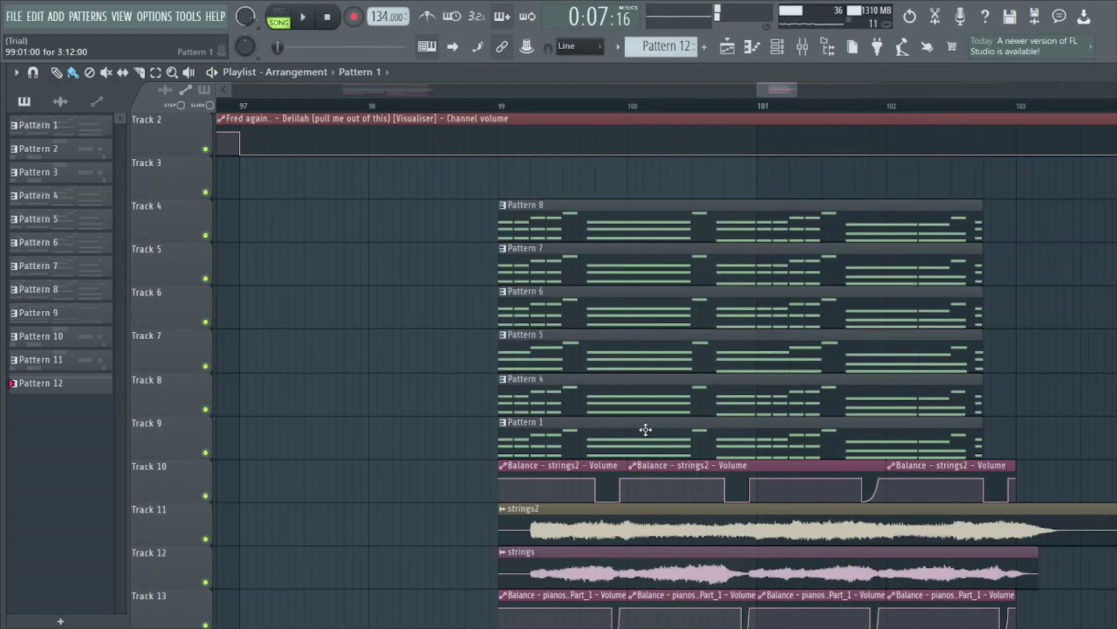
- Solo Tracks 4 through 9 together and play them, then stop
scroll(628, 425, up, 3)
drag(217, 448, 207, 239)
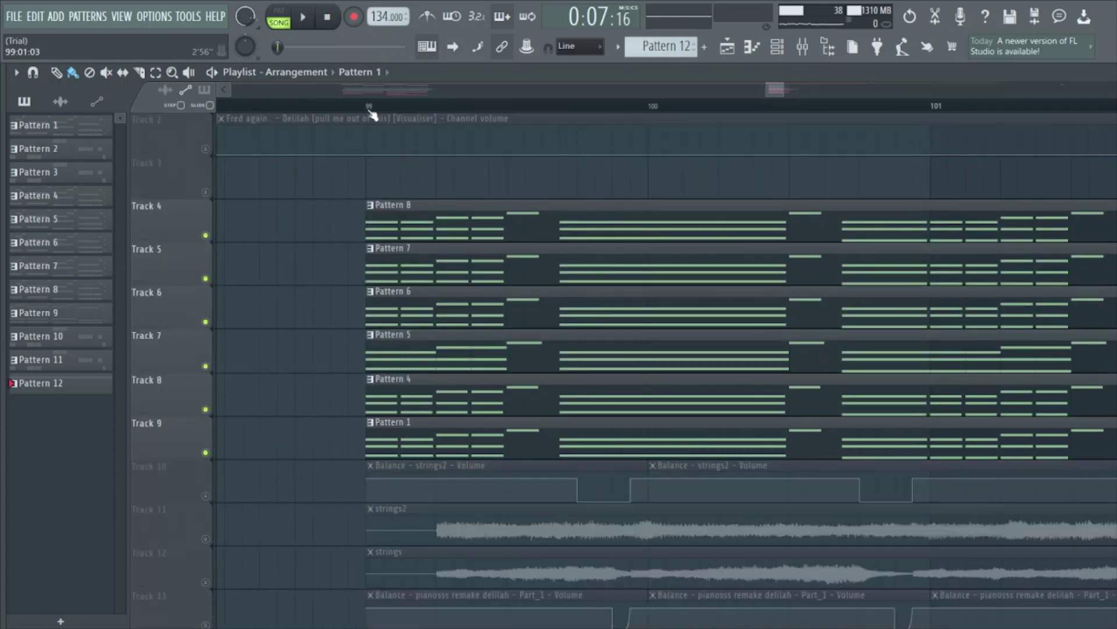
key(space)
scroll(284, 327, down, 2)
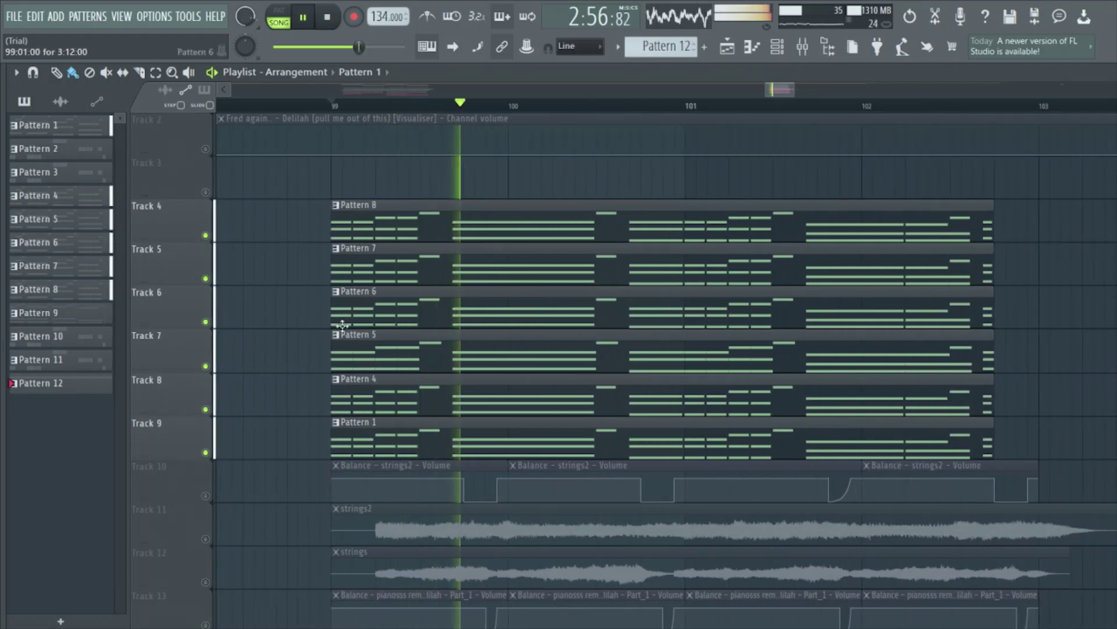
scroll(321, 319, down, 2)
scroll(303, 323, down, 3)
scroll(293, 337, up, 4)
scroll(291, 345, up, 1)
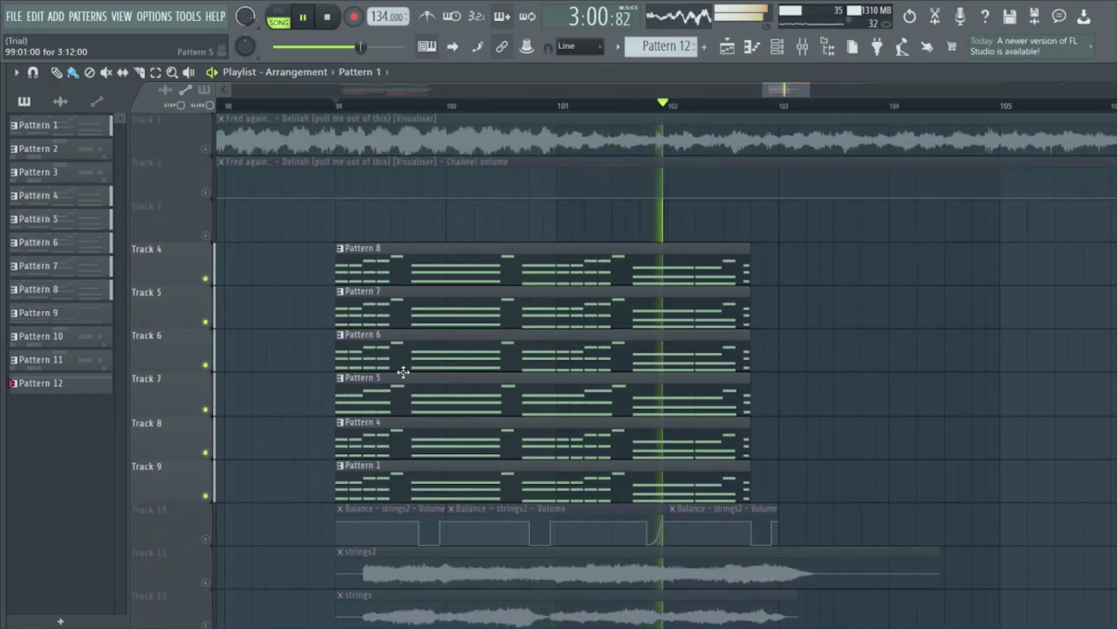
key(space)
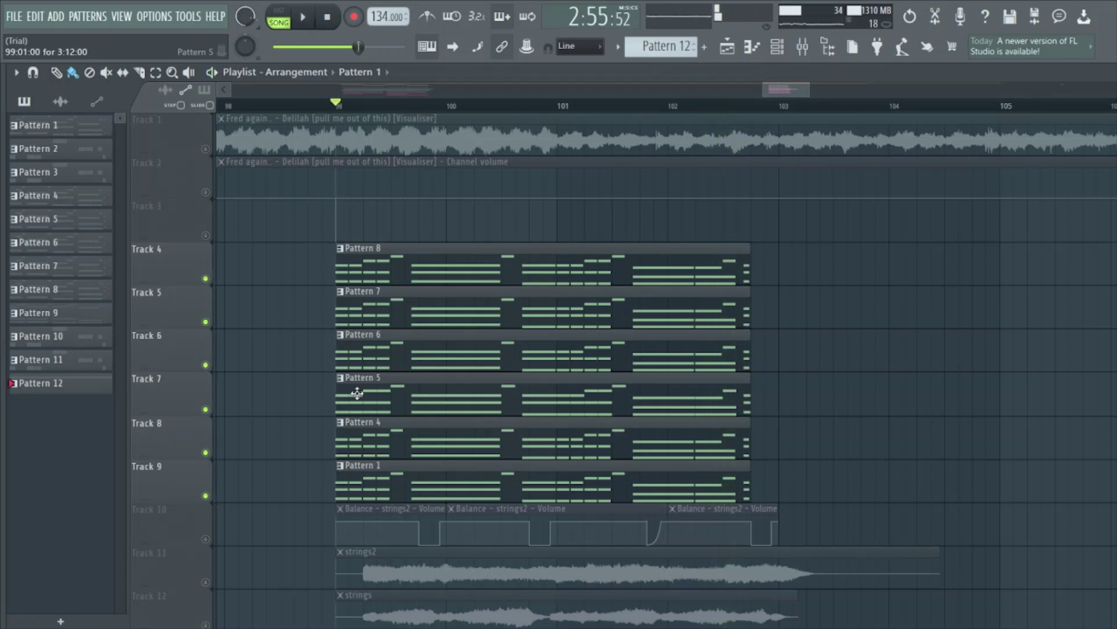
- Audition the piano audio on Tracks 14 and 15 twice around bars 99–102
scroll(407, 449, down, 8)
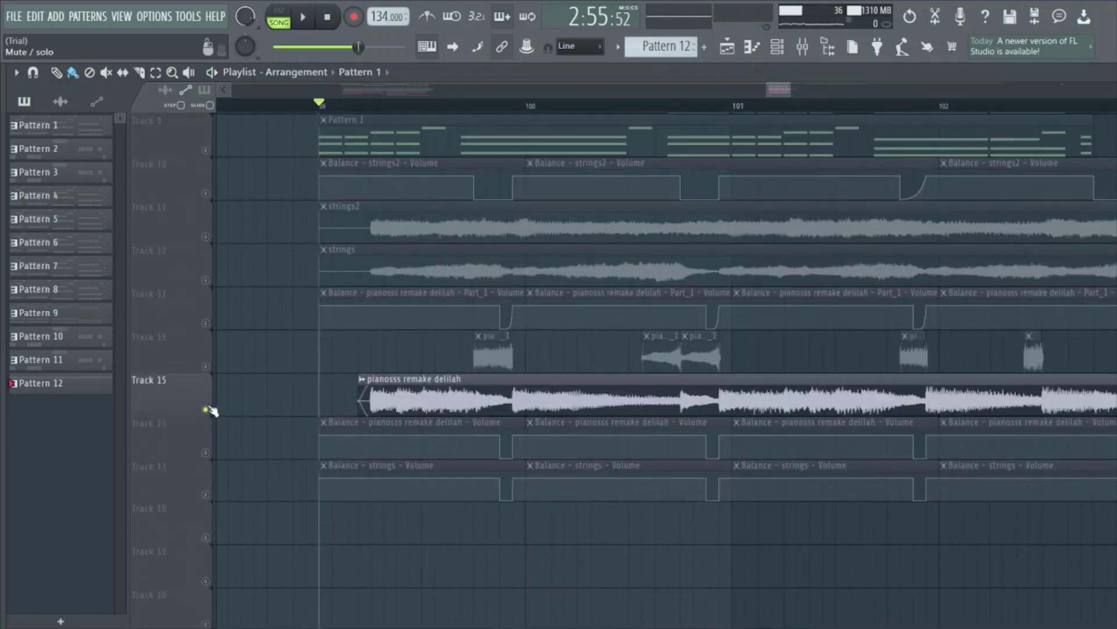
key(space)
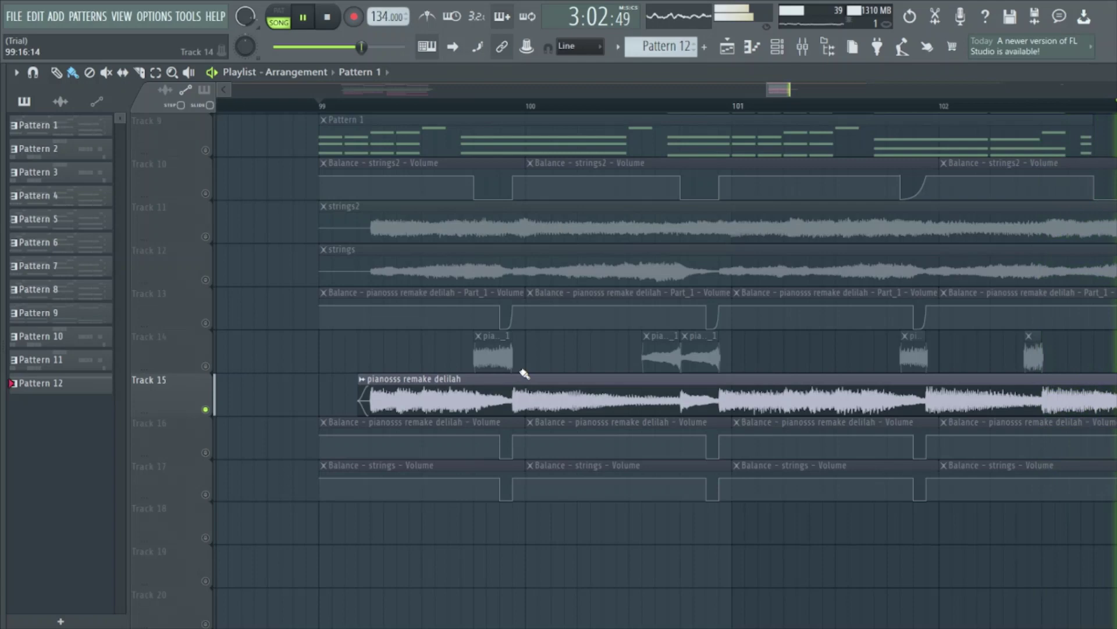
key(space)
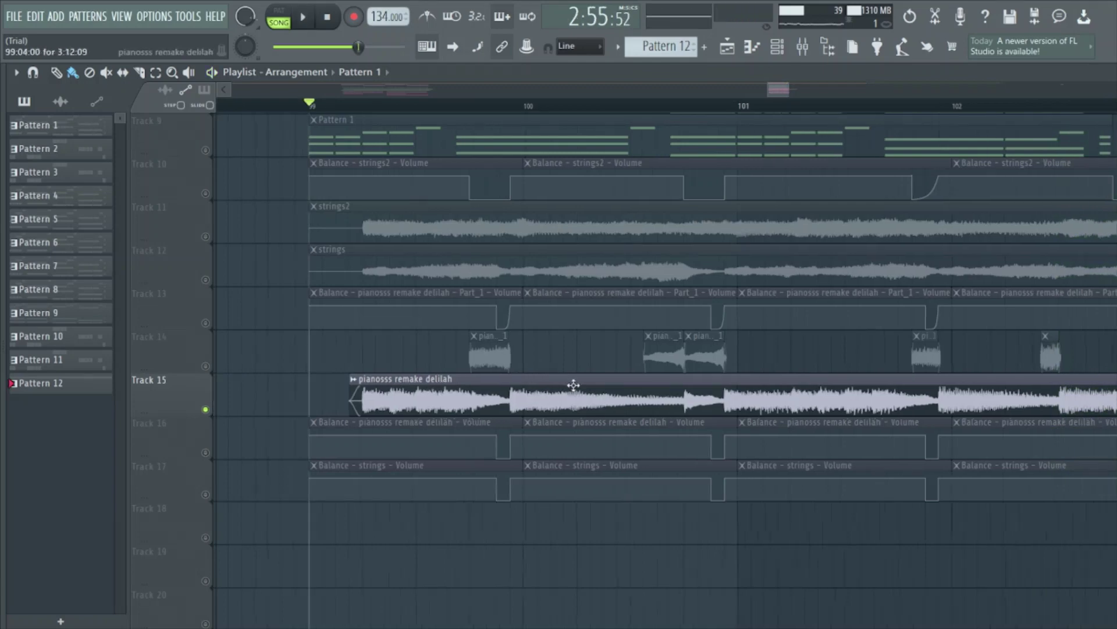
scroll(278, 372, up, 3)
scroll(277, 372, down, 3)
key(space)
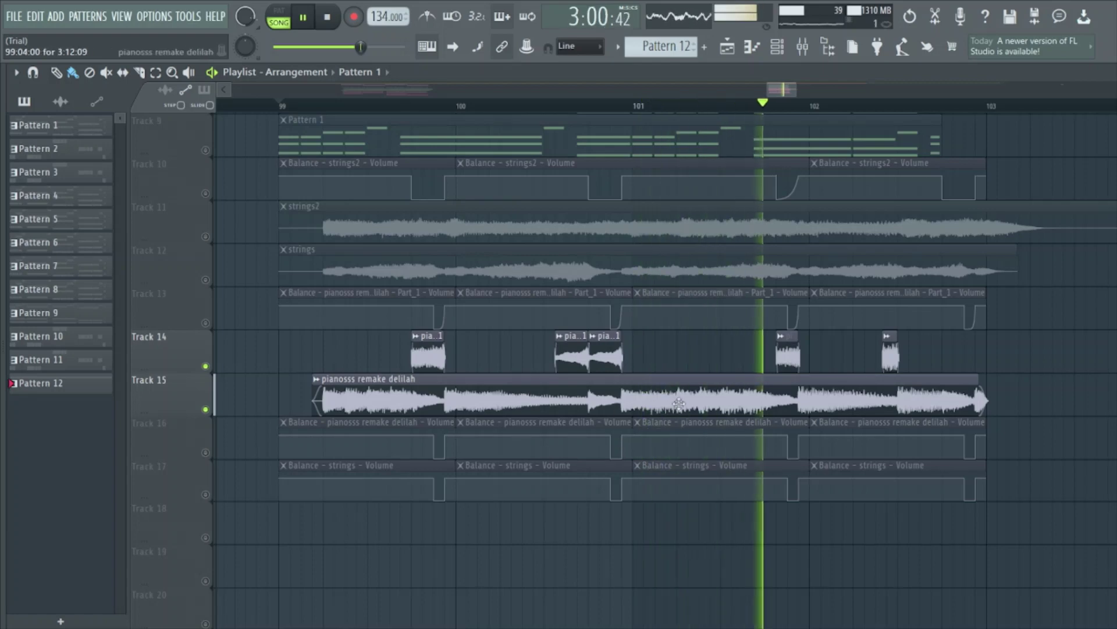
scroll(538, 390, up, 3)
key(space)
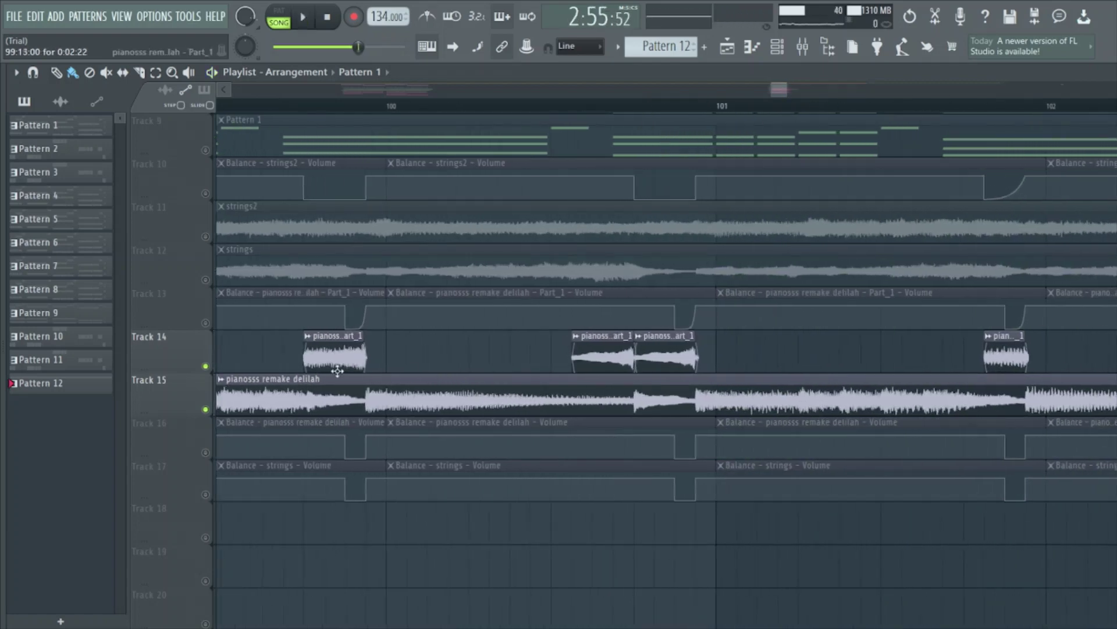
- Audition the individual piano Part_1 clips along Track 14
click(311, 356)
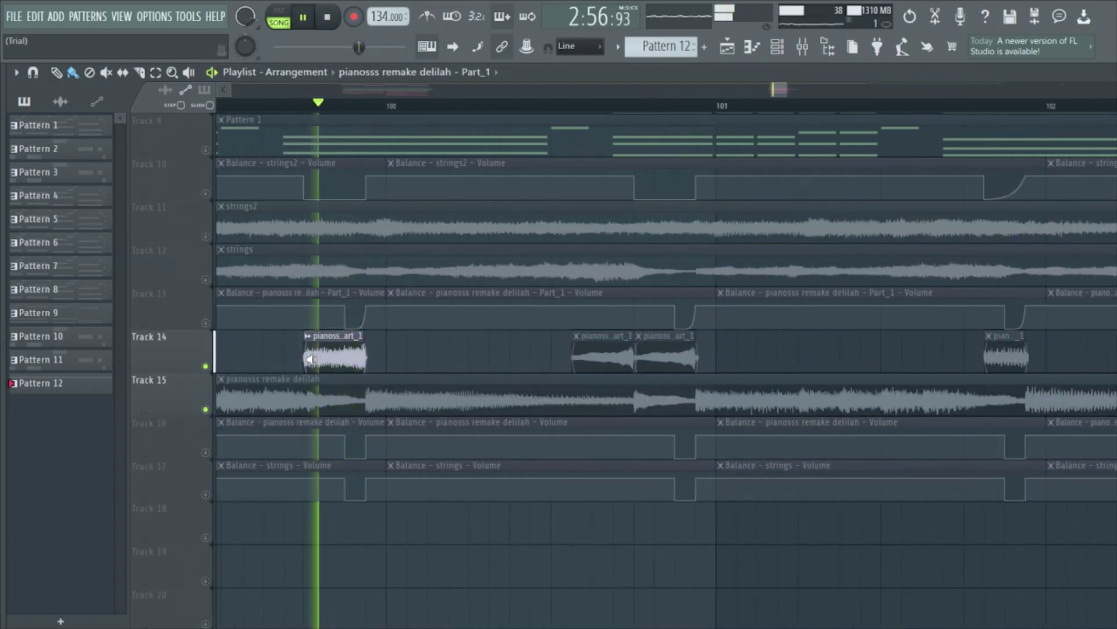
alt+right_click(580, 358)
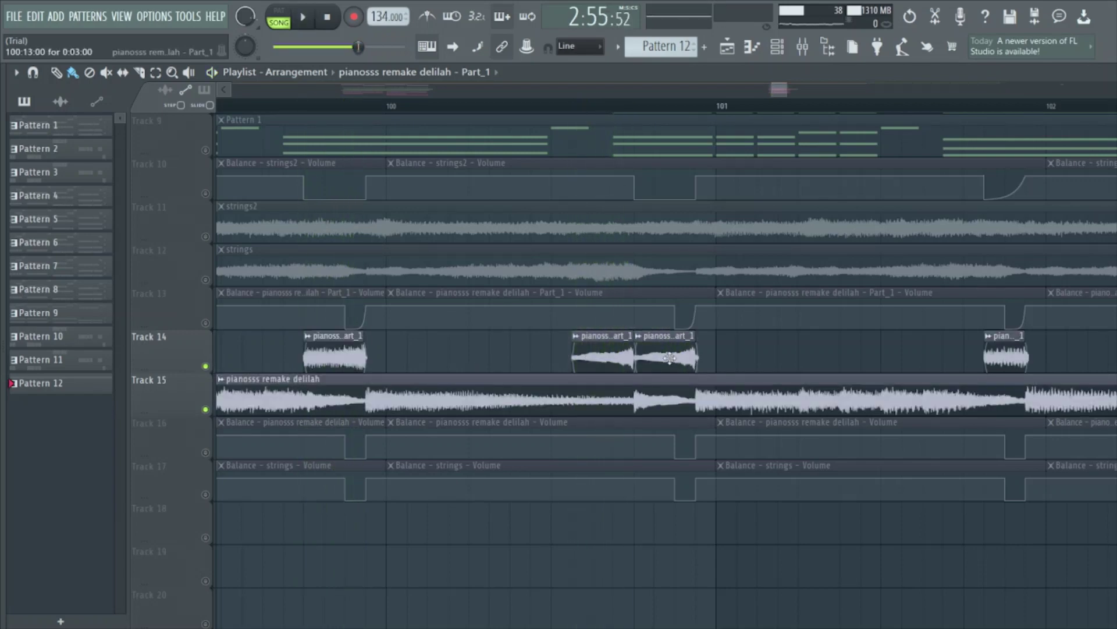
alt+right_click(649, 356)
click(1001, 351)
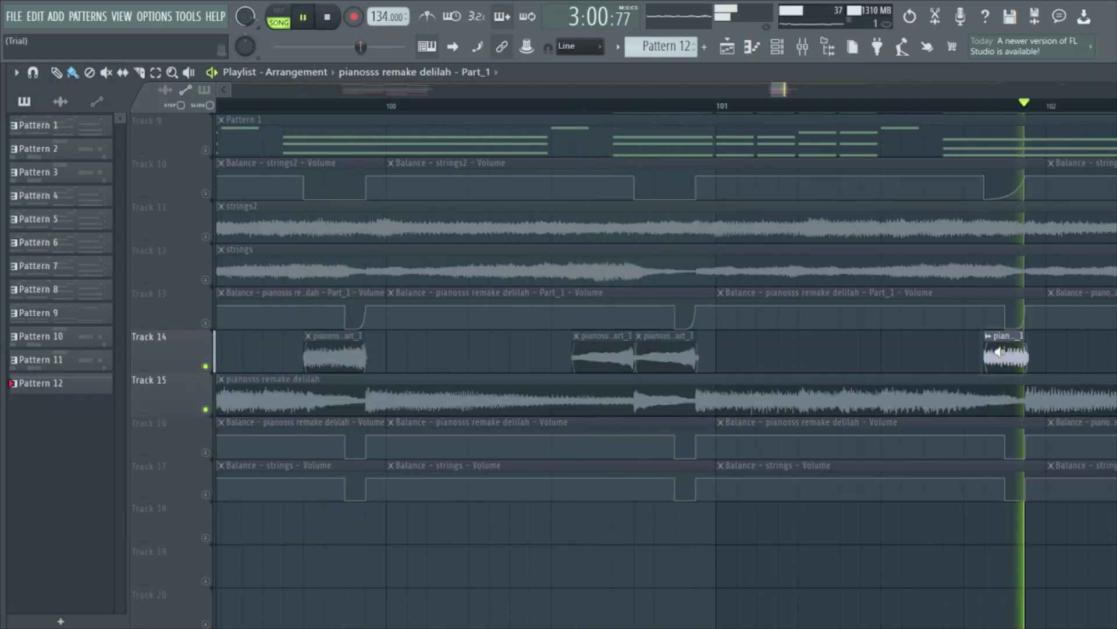
scroll(816, 374, down, 3)
click(944, 354)
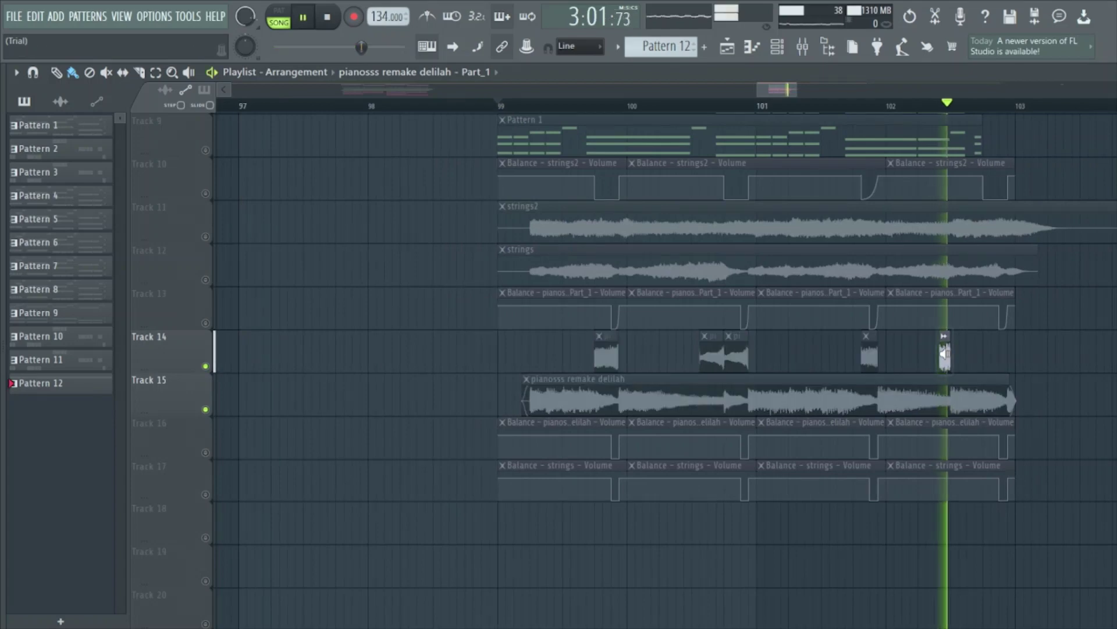
- Check the piano Part_1 channel settings, then close them
scroll(669, 373, up, 3)
scroll(534, 402, up, 1)
scroll(535, 431, up, 1)
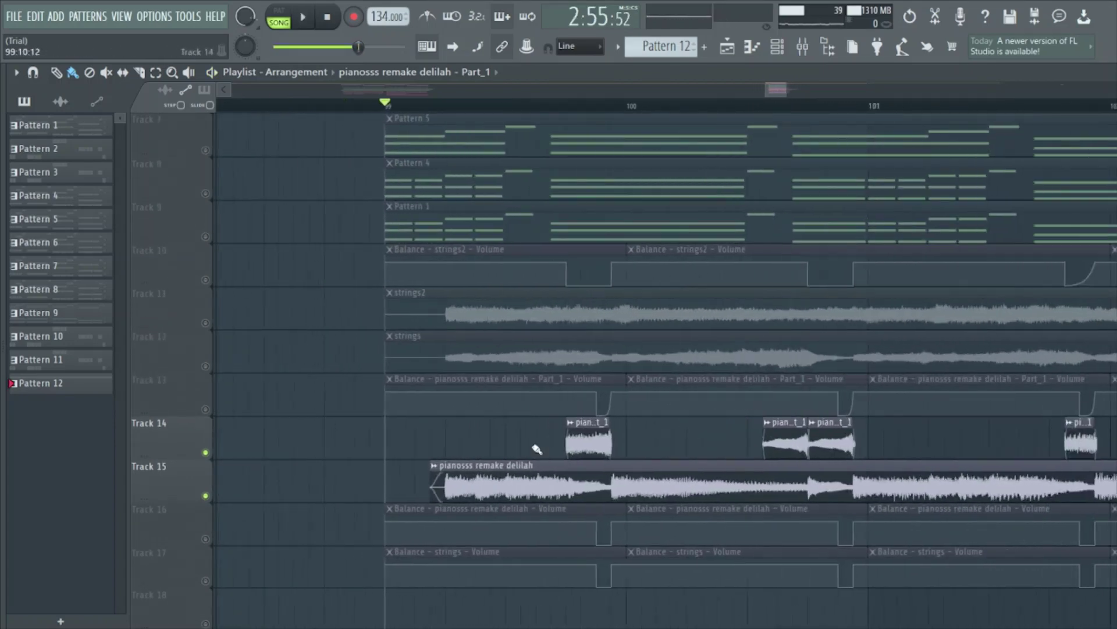
double_click(593, 438)
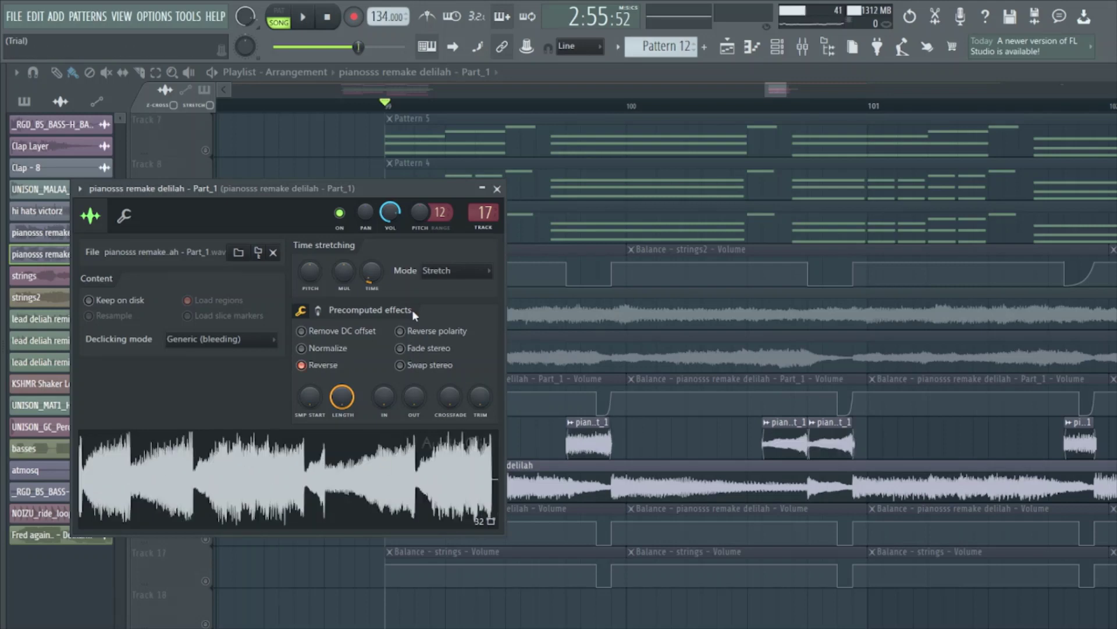
click(497, 190)
scroll(449, 406, up, 2)
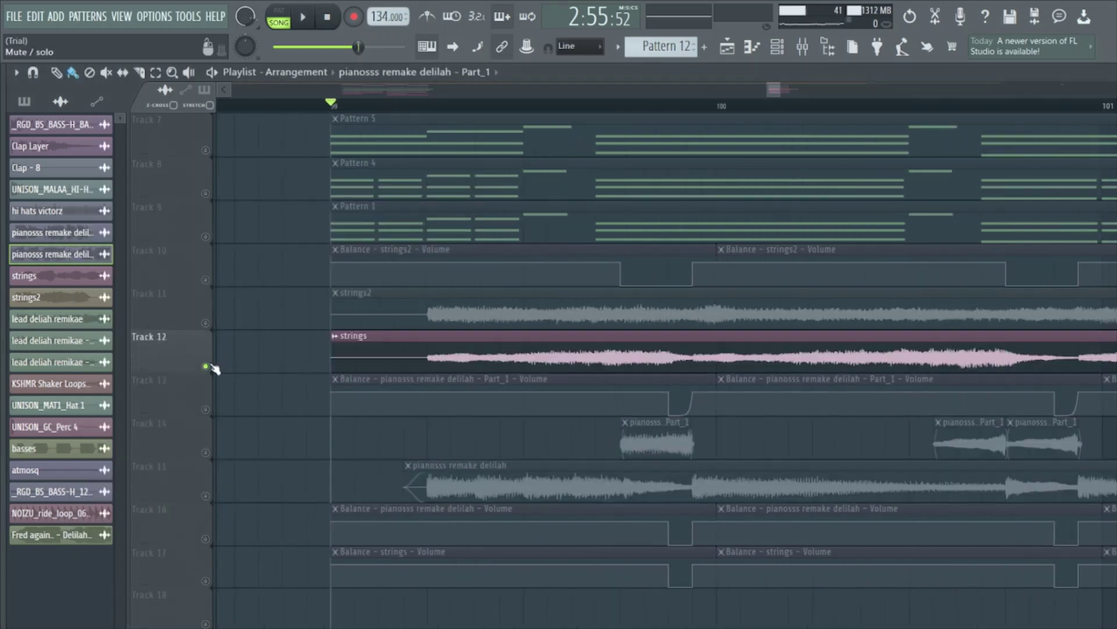
- Solo the strings2 track and play it twice from bar 99
right_click(213, 363)
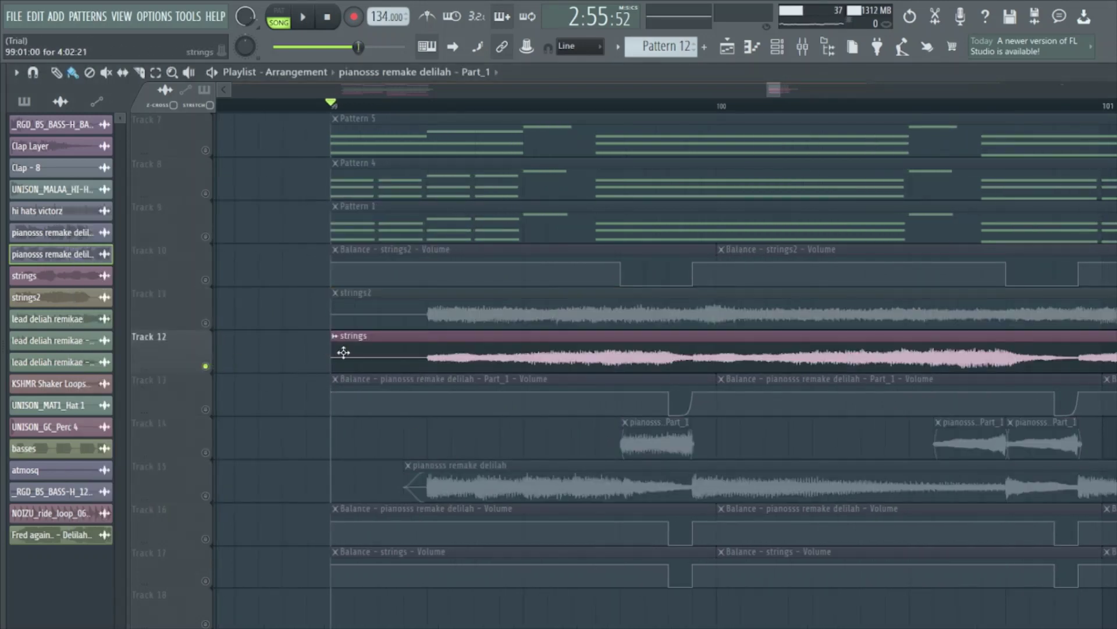
key(space)
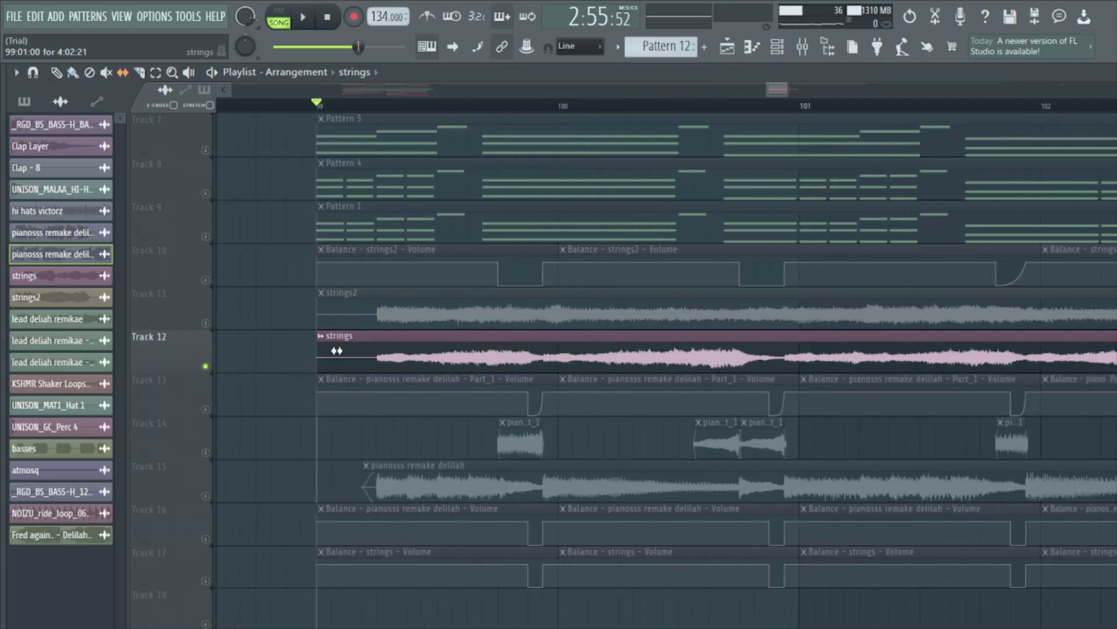
scroll(302, 360, down, 3)
key(space)
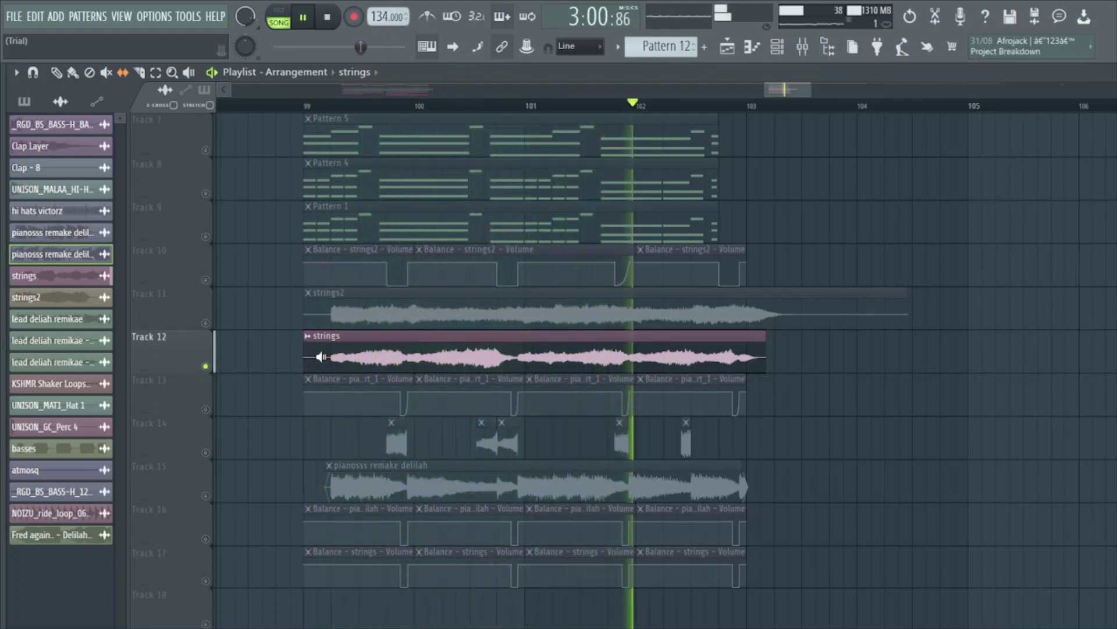
key(space)
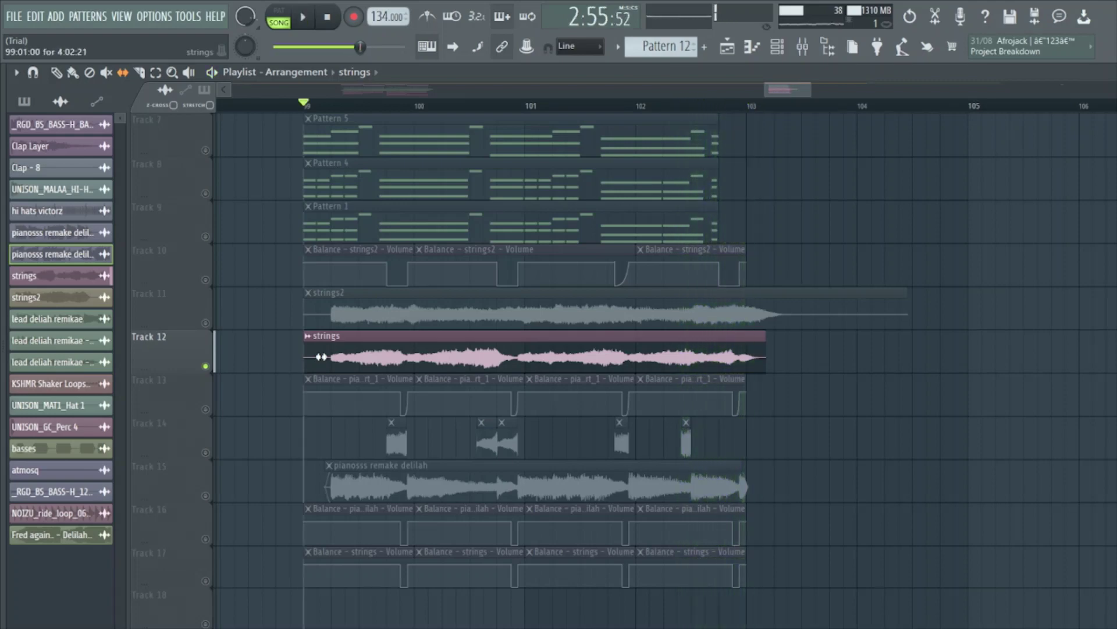
key(space)
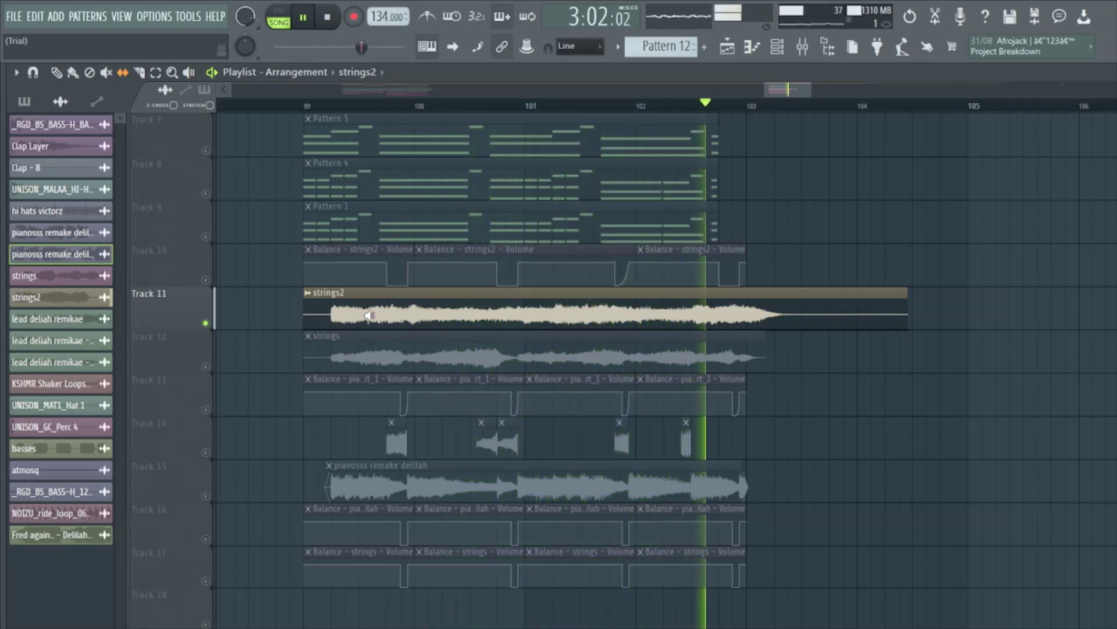
key(space)
- Show the list of Patterns 1–12 in the side panel
scroll(358, 368, down, 3)
scroll(359, 369, up, 2)
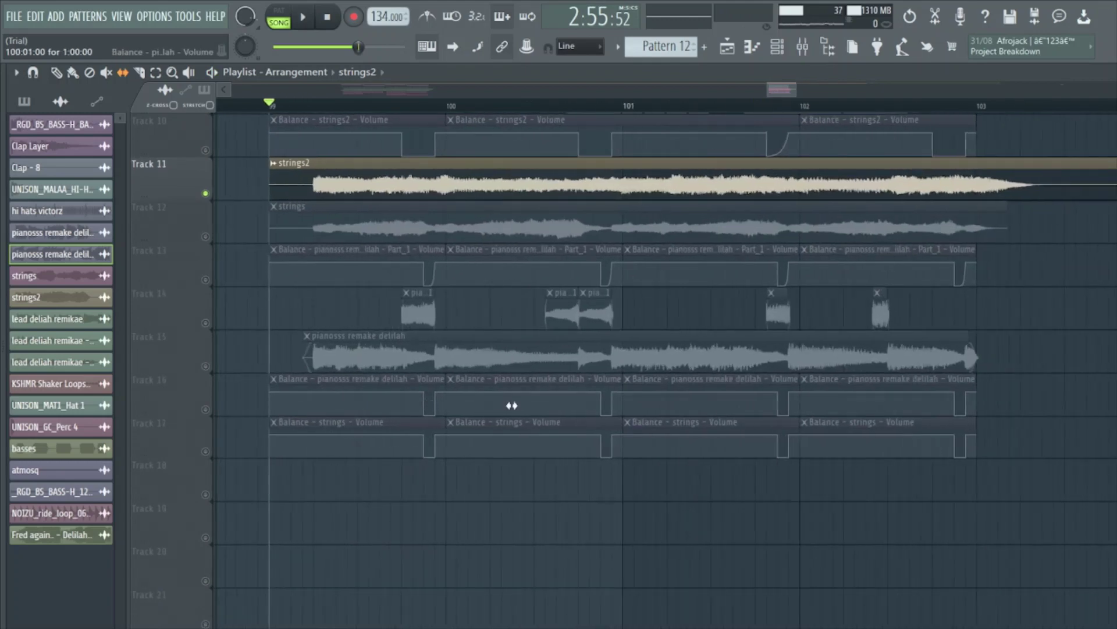
click(40, 107)
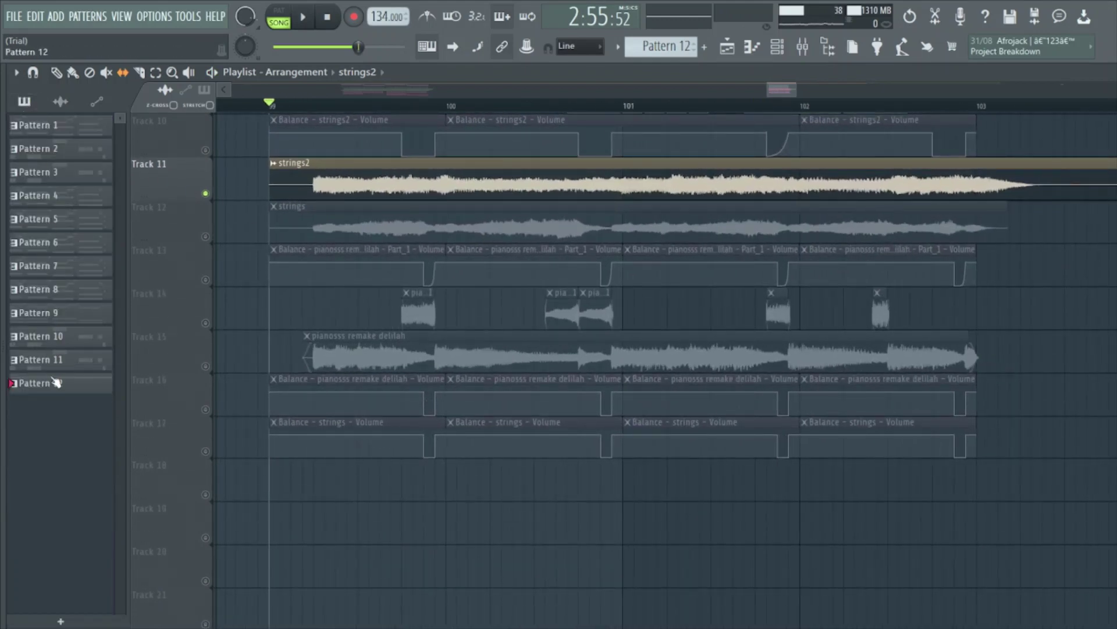
- Preview Pattern 9's LABS chord notes in the piano roll, then return to the playlist
double_click(70, 324)
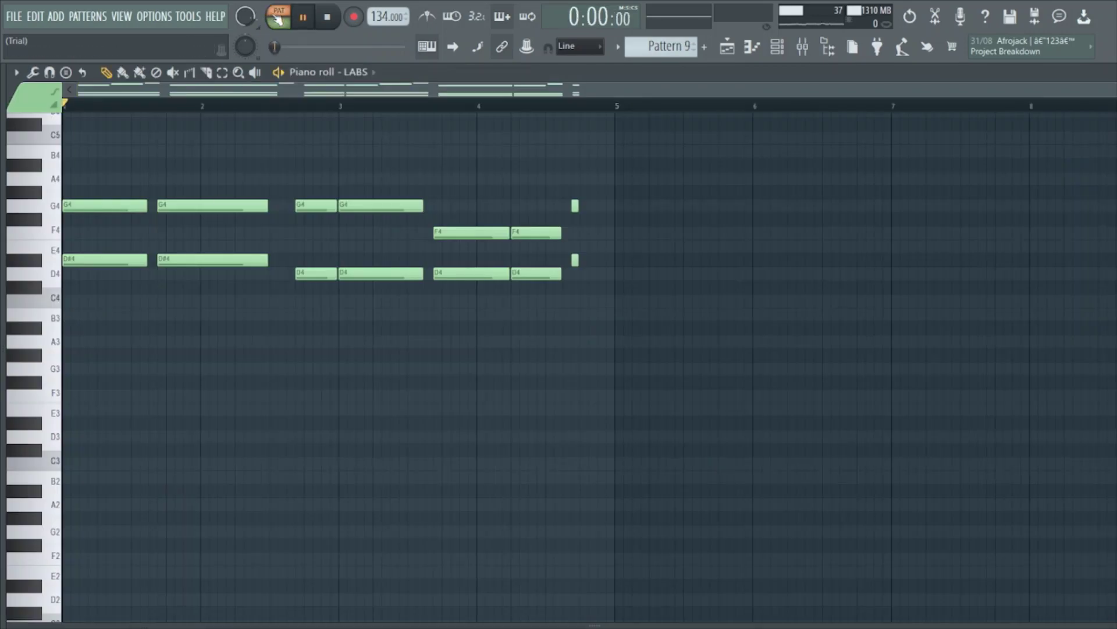
scroll(324, 294, up, 6)
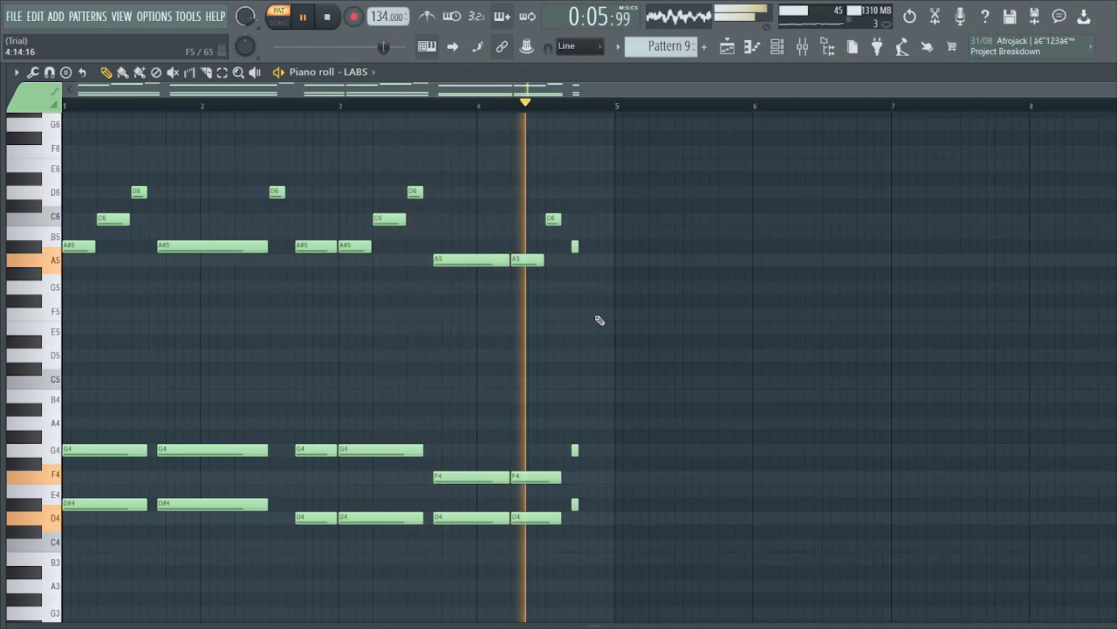
key(space)
click(730, 49)
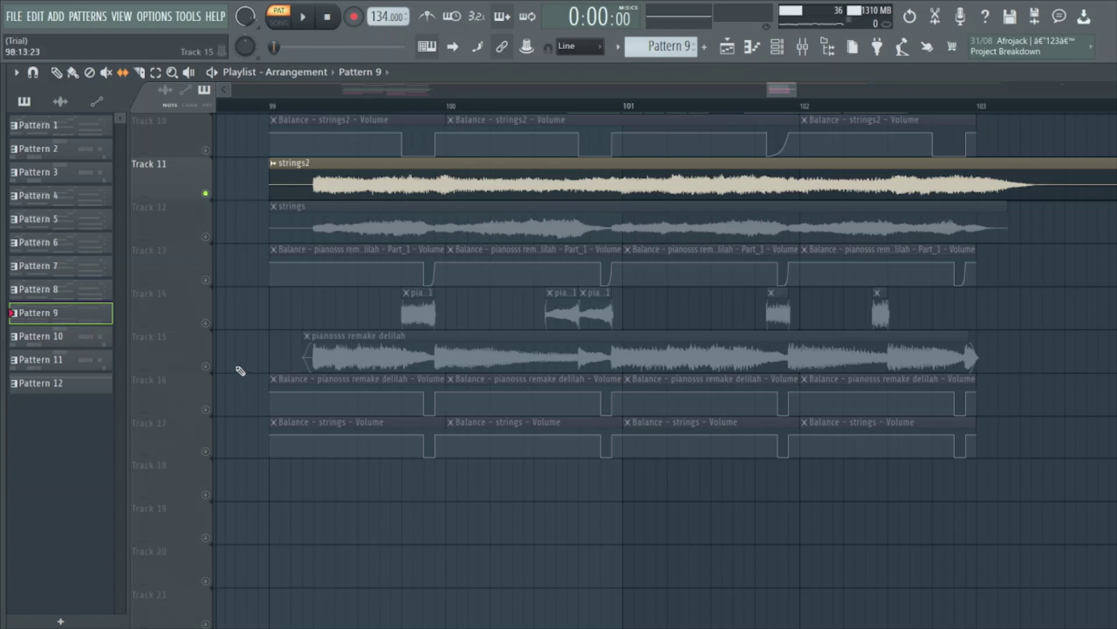
scroll(279, 337, up, 2)
scroll(295, 371, down, 1)
scroll(309, 384, up, 2)
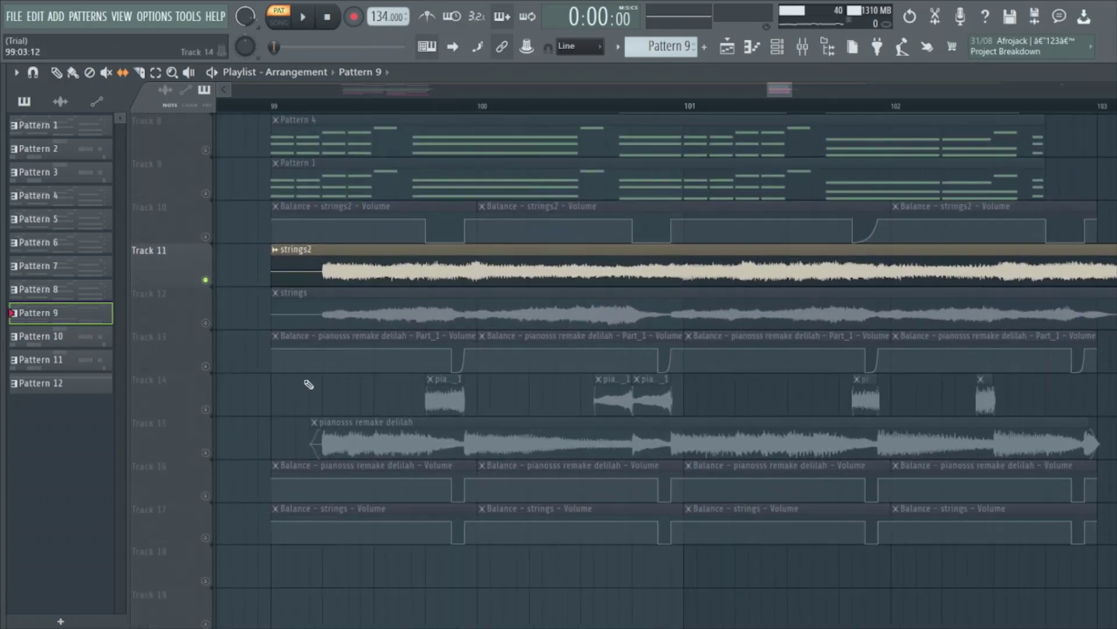
scroll(536, 395, down, 3)
scroll(536, 395, down, 2)
- Unmute Tracks 12, 15, 16, 17, 14, 13 and 10
scroll(448, 440, up, 4)
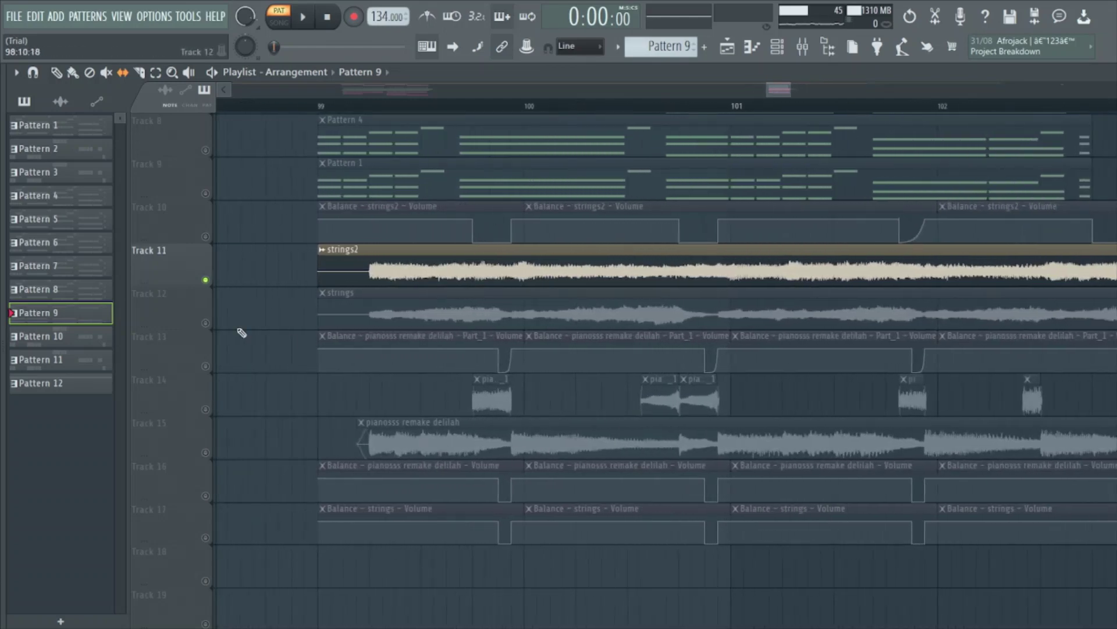
click(208, 324)
click(205, 452)
click(206, 495)
click(205, 537)
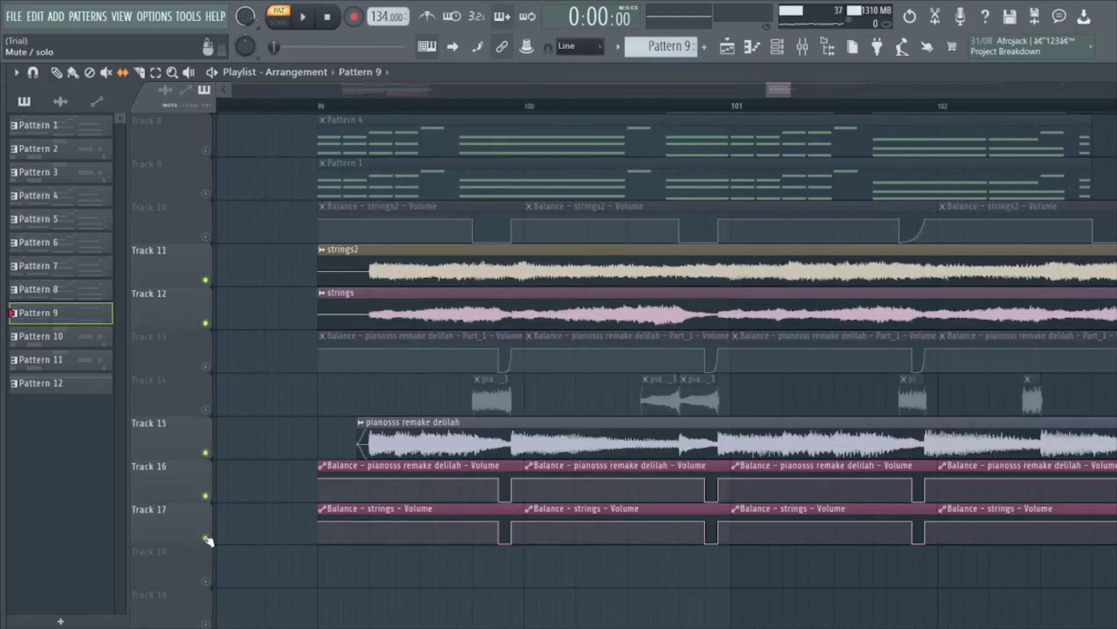
click(205, 409)
click(205, 366)
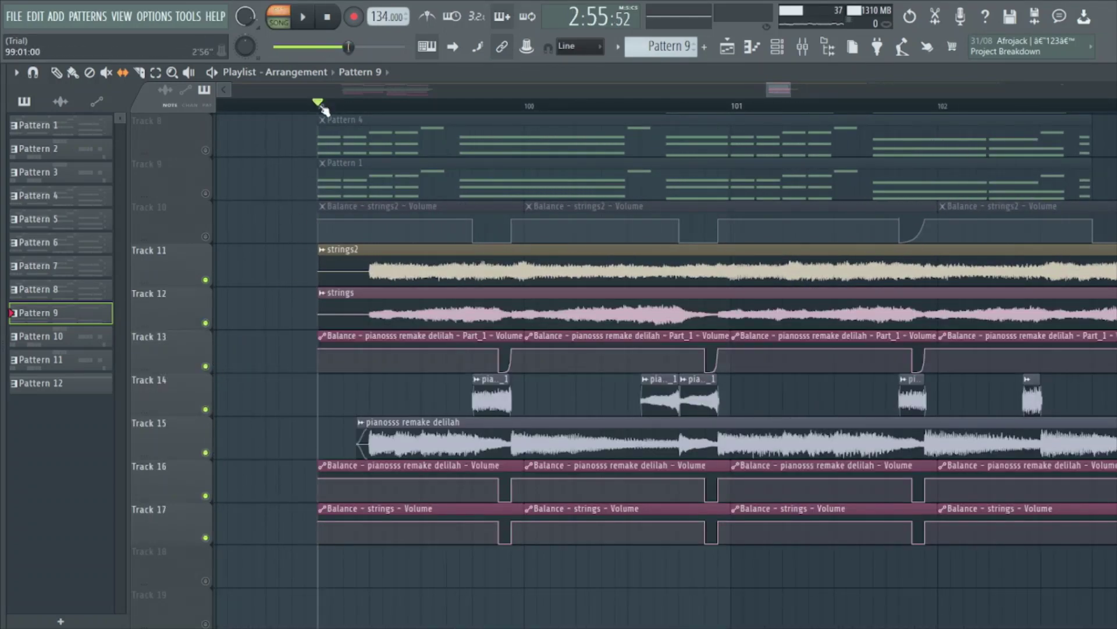
click(207, 237)
- Play the strings, piano and volume automation together through bars 99–103, then stop
key(space)
scroll(245, 379, down, 3)
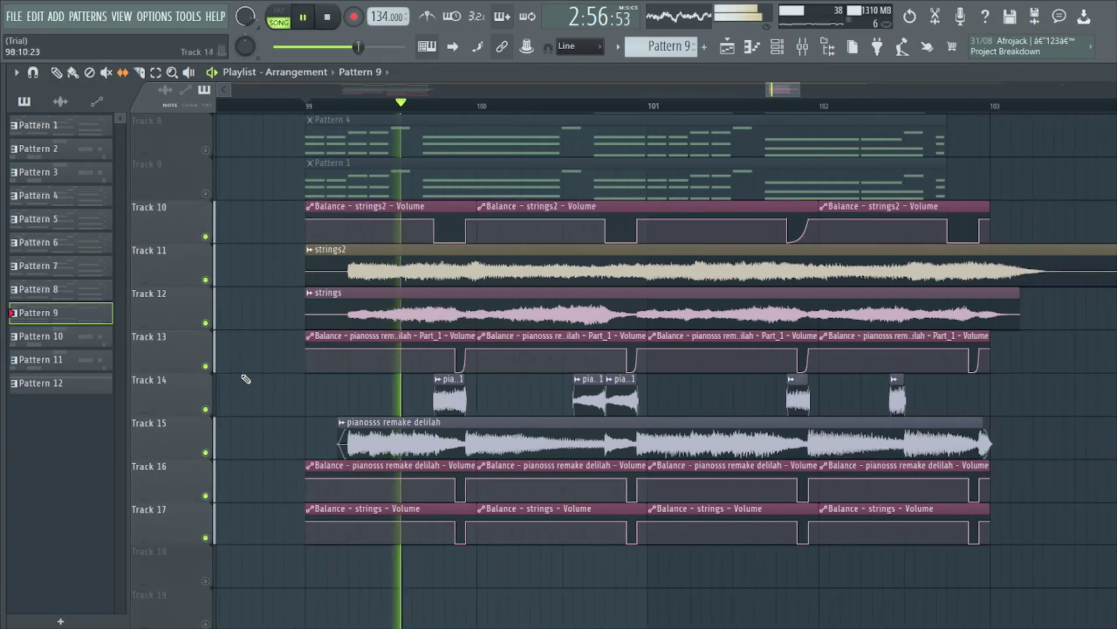
scroll(641, 422, up, 1)
scroll(652, 419, up, 4)
scroll(454, 346, down, 3)
scroll(308, 418, up, 5)
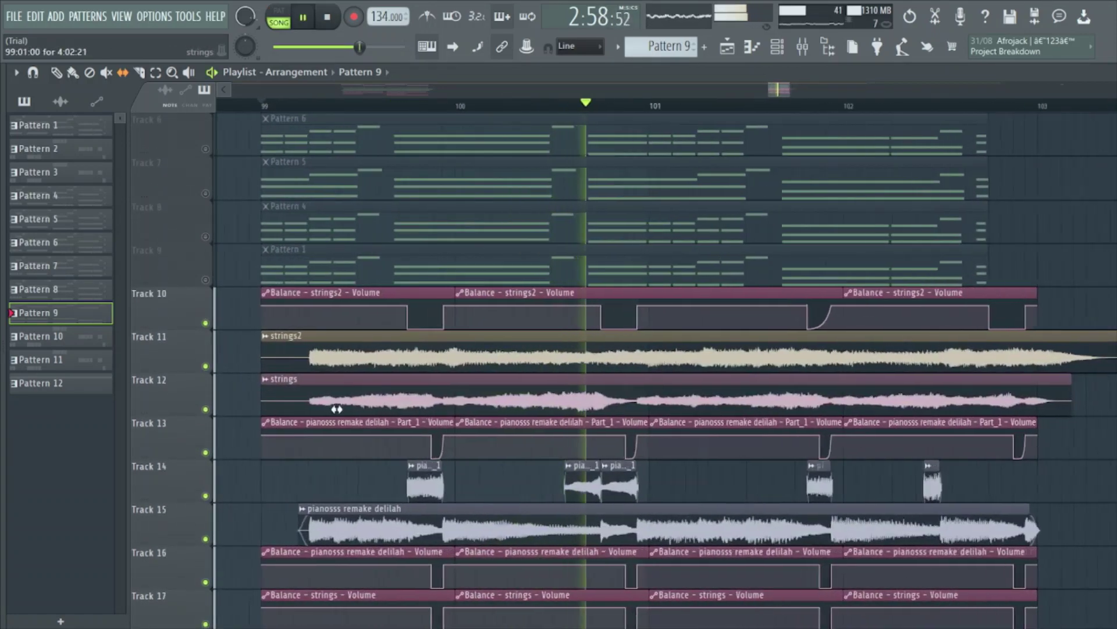
scroll(422, 315, down, 3)
scroll(969, 391, down, 2)
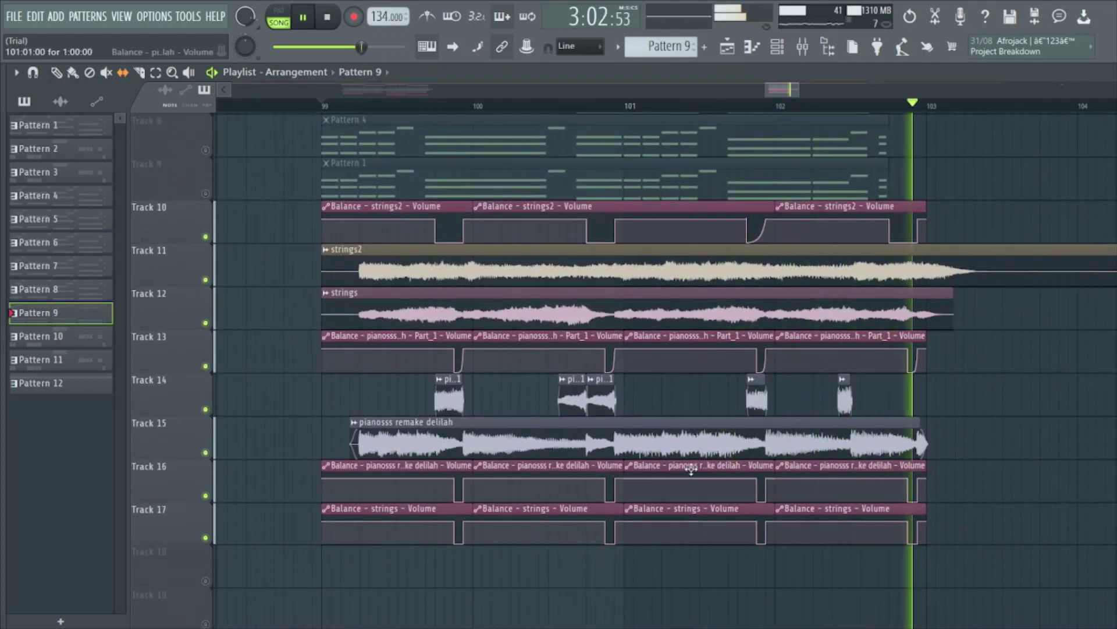
key(space)
scroll(894, 476, down, 1)
scroll(986, 452, down, 6)
scroll(996, 464, up, 6)
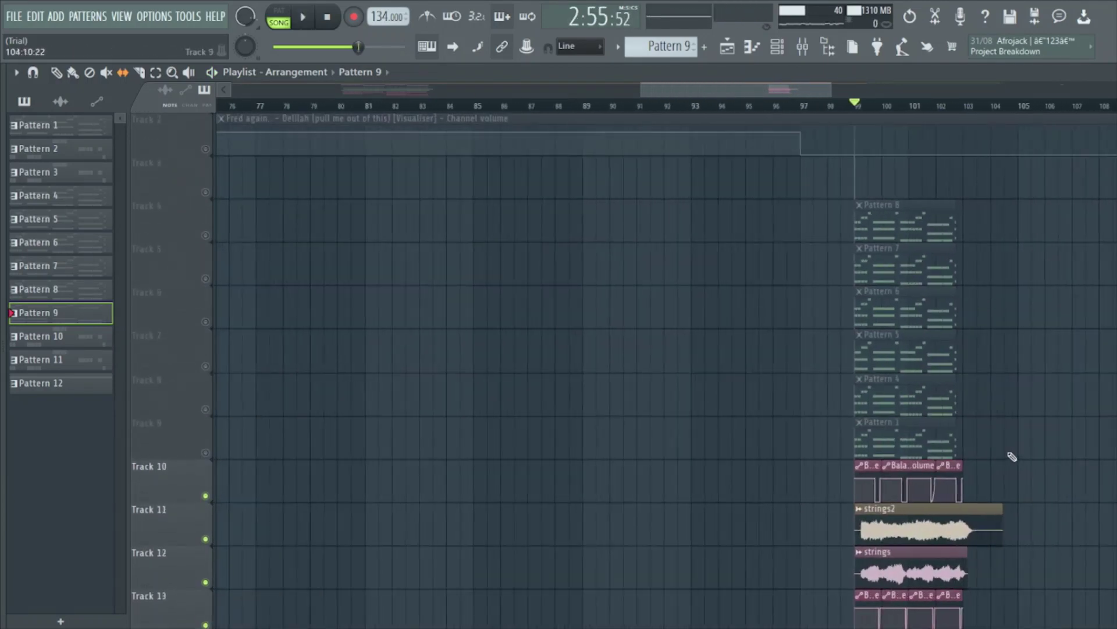
- Re-enable every arrangement track at once
scroll(1020, 452, down, 4)
right_click(206, 236)
right_click(206, 236)
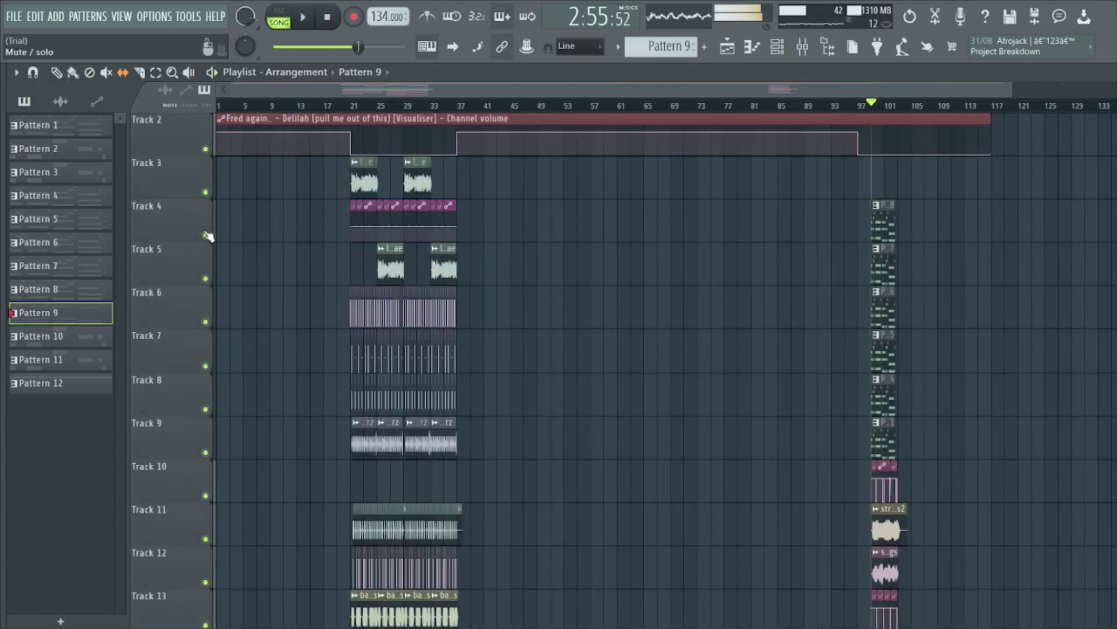
scroll(291, 408, down, 1)
scroll(291, 408, down, 5)
scroll(291, 409, up, 3)
scroll(401, 390, up, 2)
scroll(413, 407, down, 3)
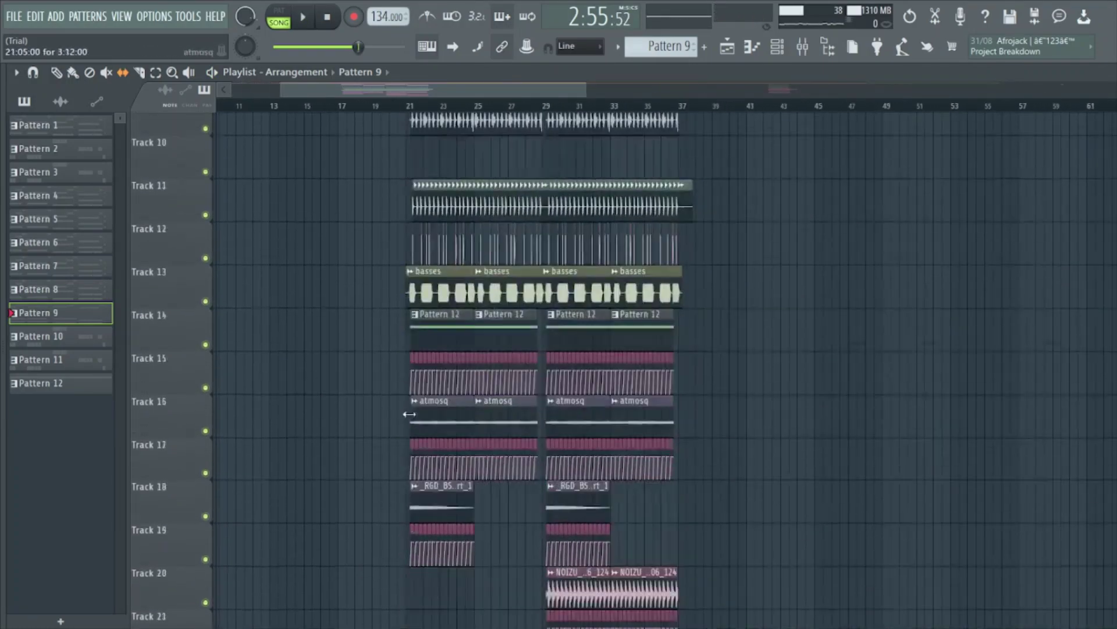
scroll(416, 408, up, 4)
scroll(477, 375, up, 3)
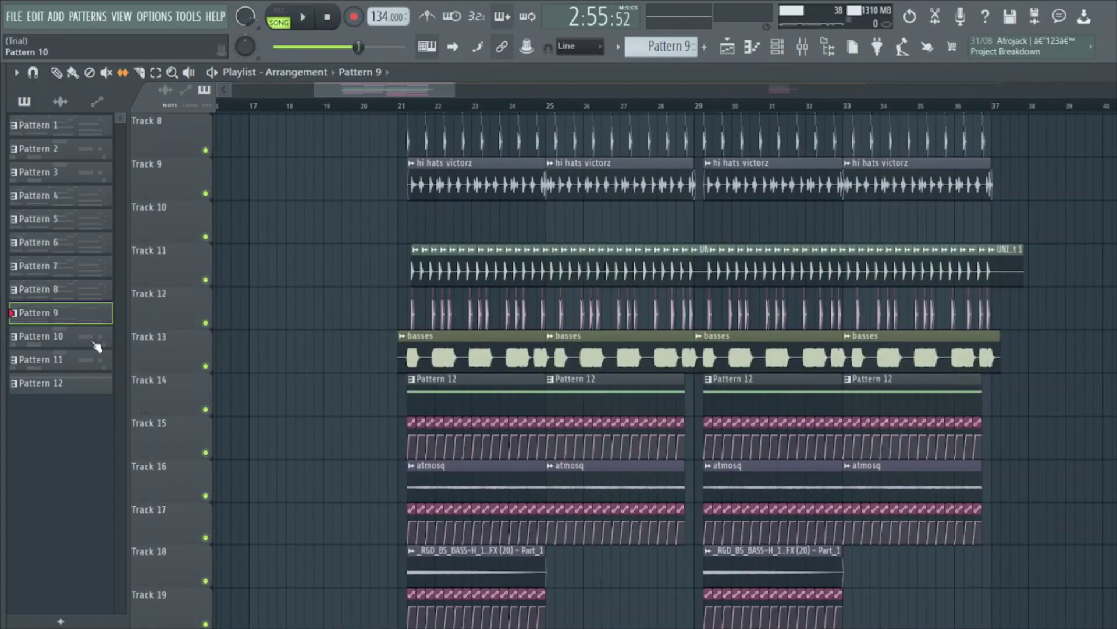
- Preview Pattern 10's 3x Osc melody in the piano roll, then bring up Pattern 11's notes
double_click(96, 343)
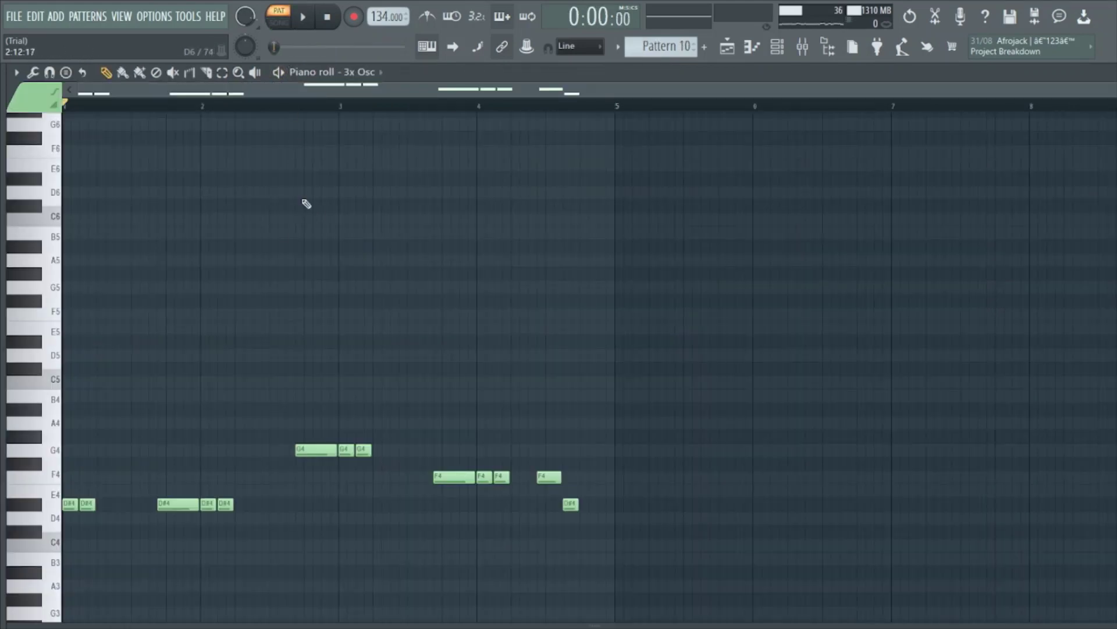
key(space)
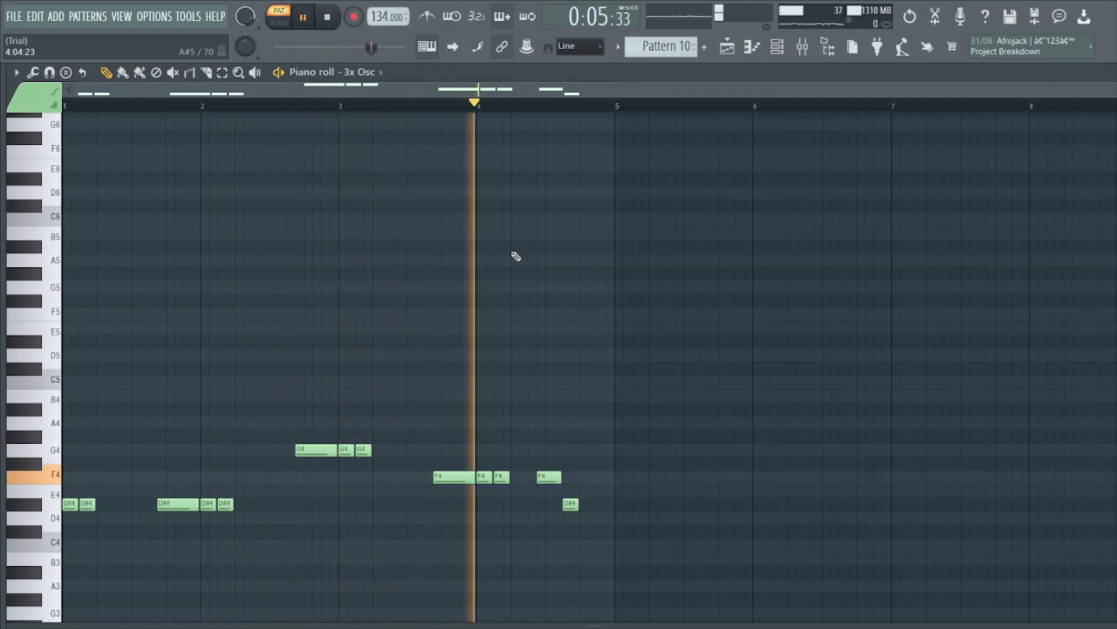
key(space)
key(F5)
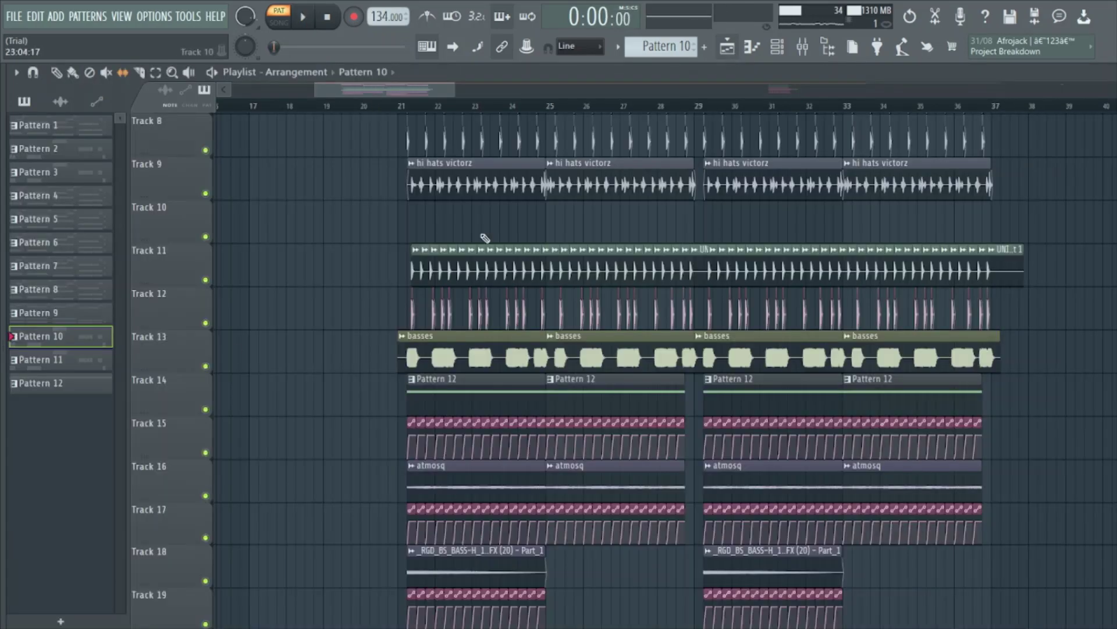
click(85, 364)
key(F7)
- Play and stop Pattern 11's Vital #2 notes, then return to the playlist arrangement
key(space)
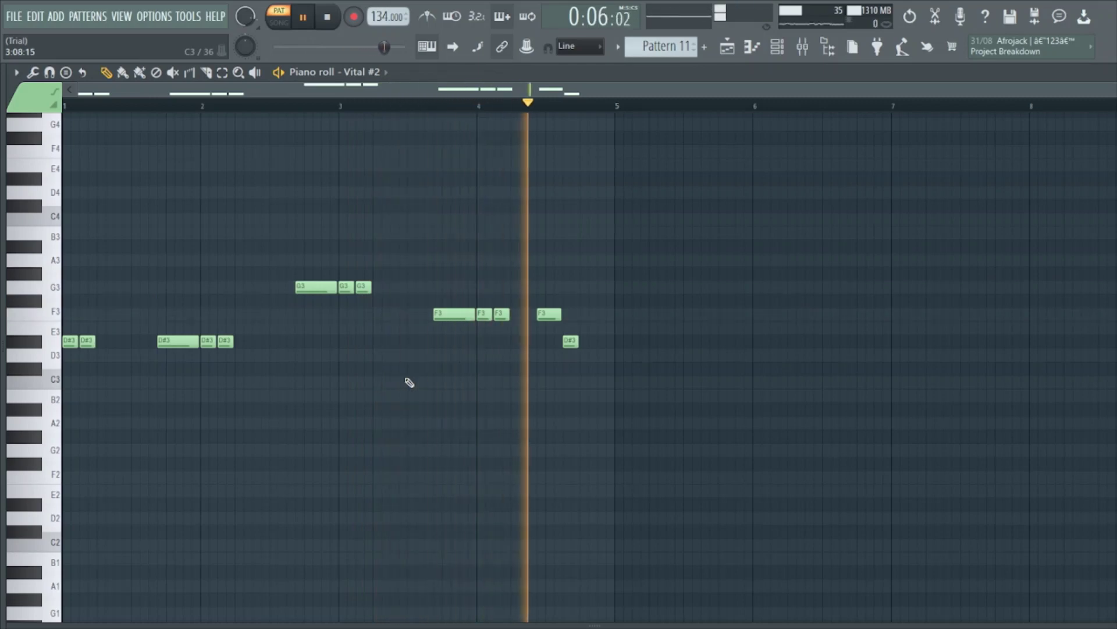
key(space)
click(727, 47)
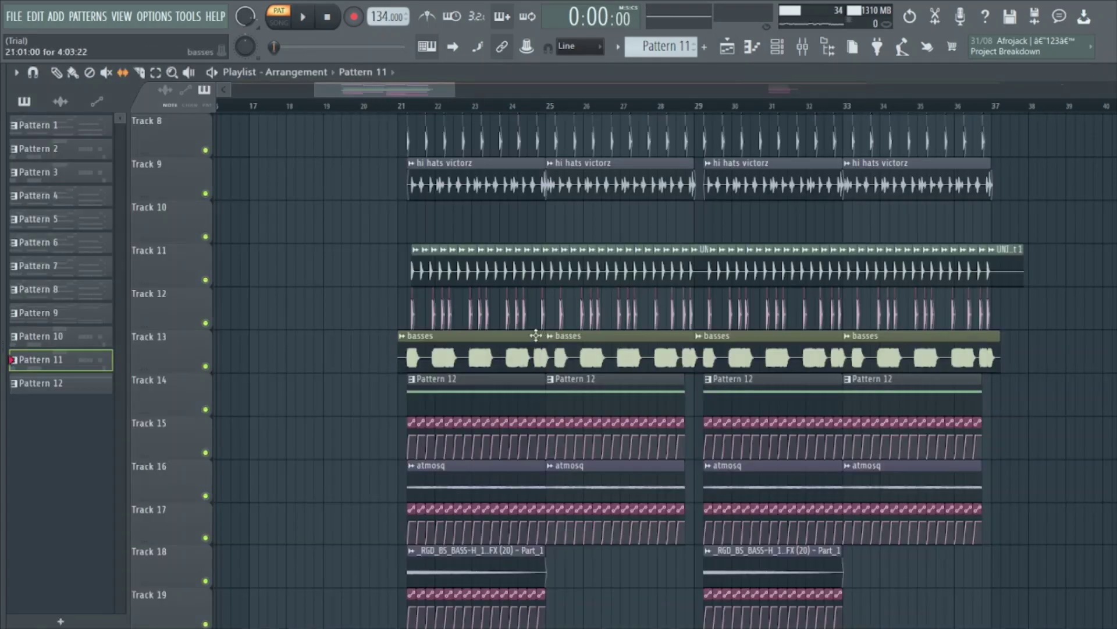
scroll(481, 466, down, 3)
scroll(247, 439, up, 3)
scroll(254, 357, down, 1)
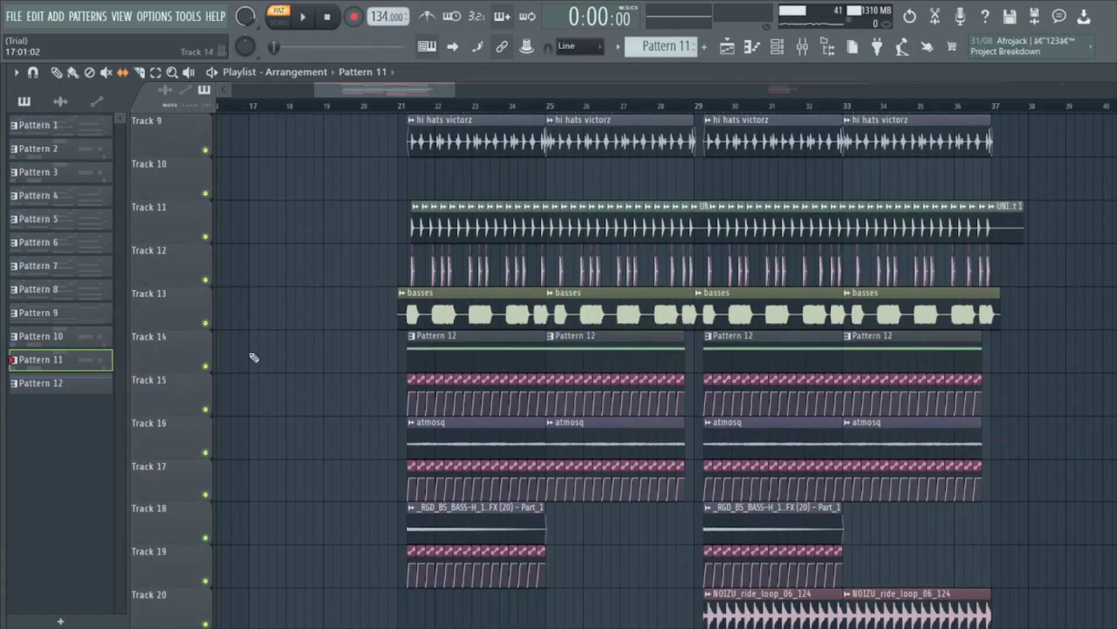
scroll(411, 460, up, 5)
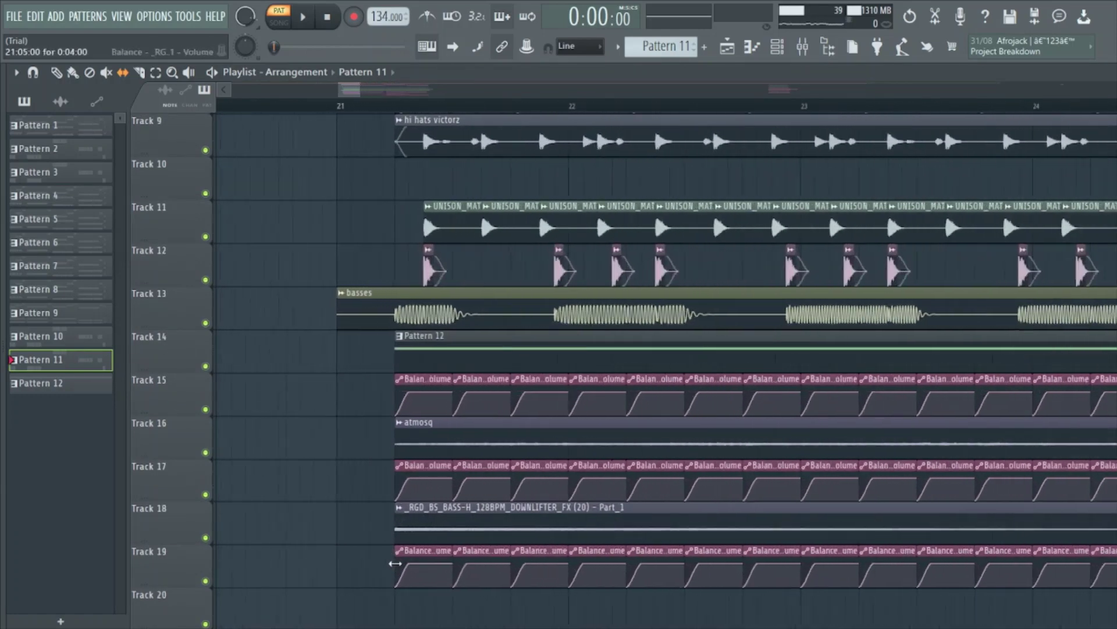
alt+right_click(354, 314)
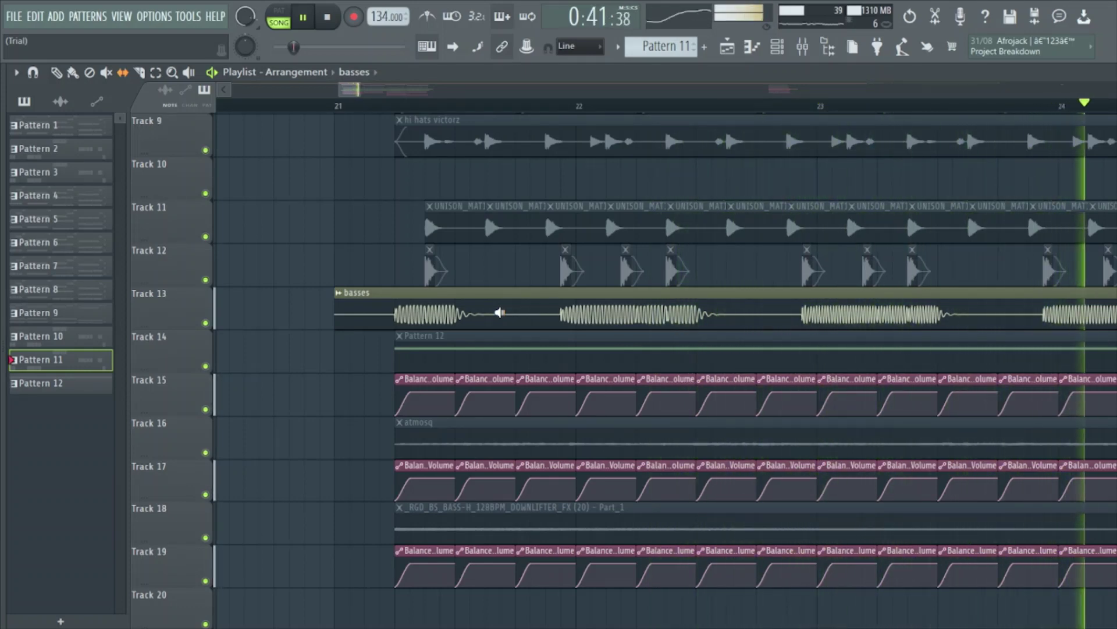
key(l)
key(space)
scroll(407, 315, down, 1)
scroll(401, 315, down, 4)
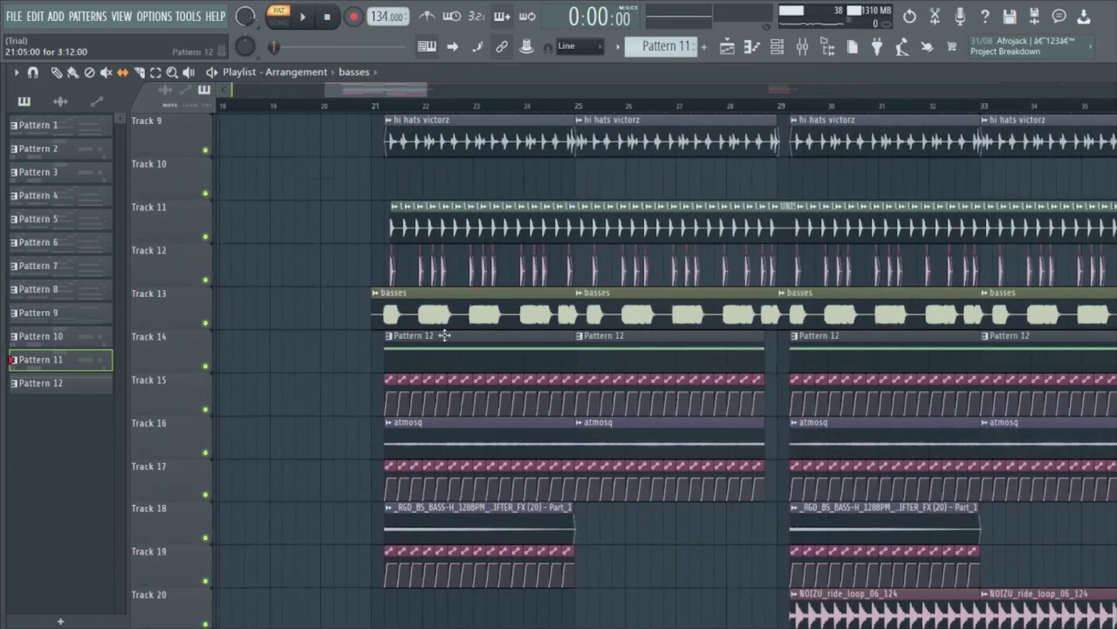
scroll(466, 327, up, 5)
scroll(433, 420, up, 1)
scroll(430, 443, up, 3)
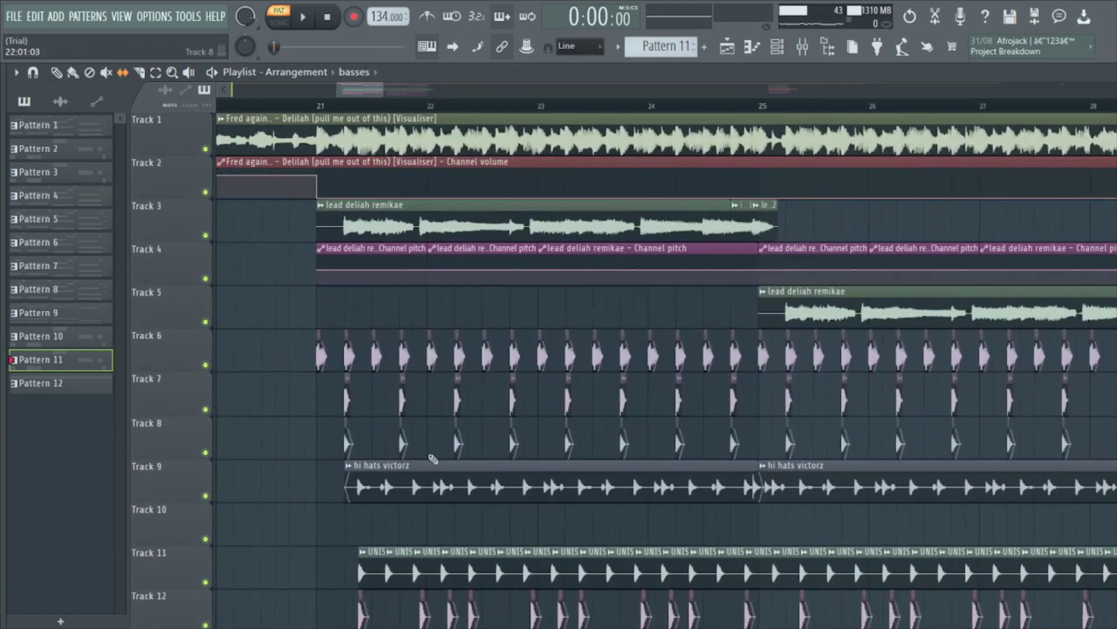
- Solo the lead track, then also unmute its pitch automation on Track 4 and the basses on Track 13
right_click(206, 235)
scroll(266, 284, down, 4)
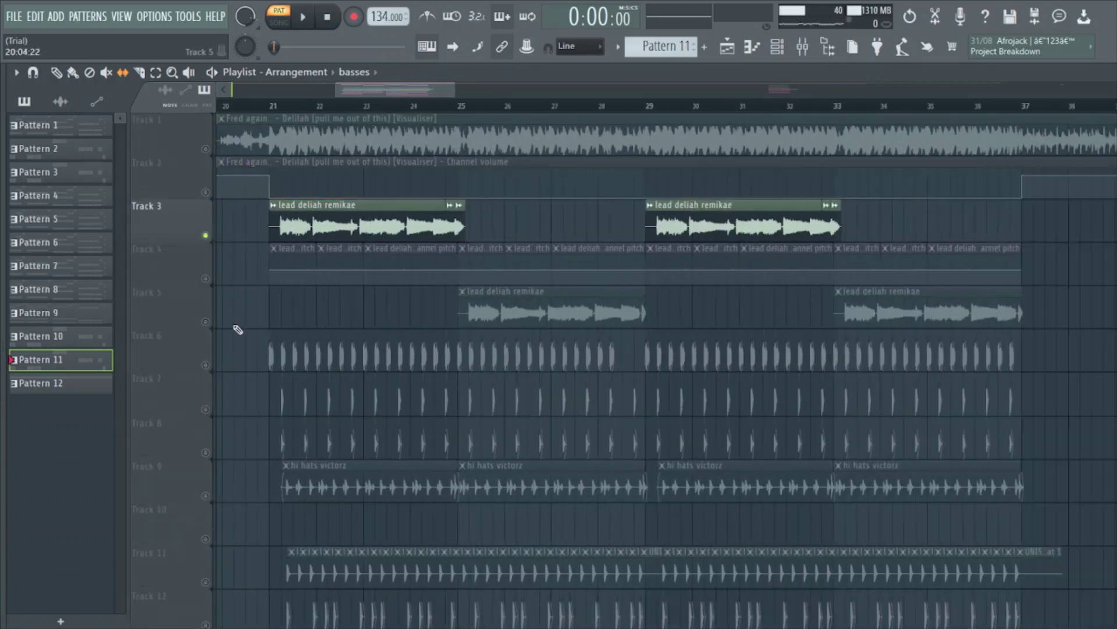
click(206, 278)
scroll(254, 279, down, 1)
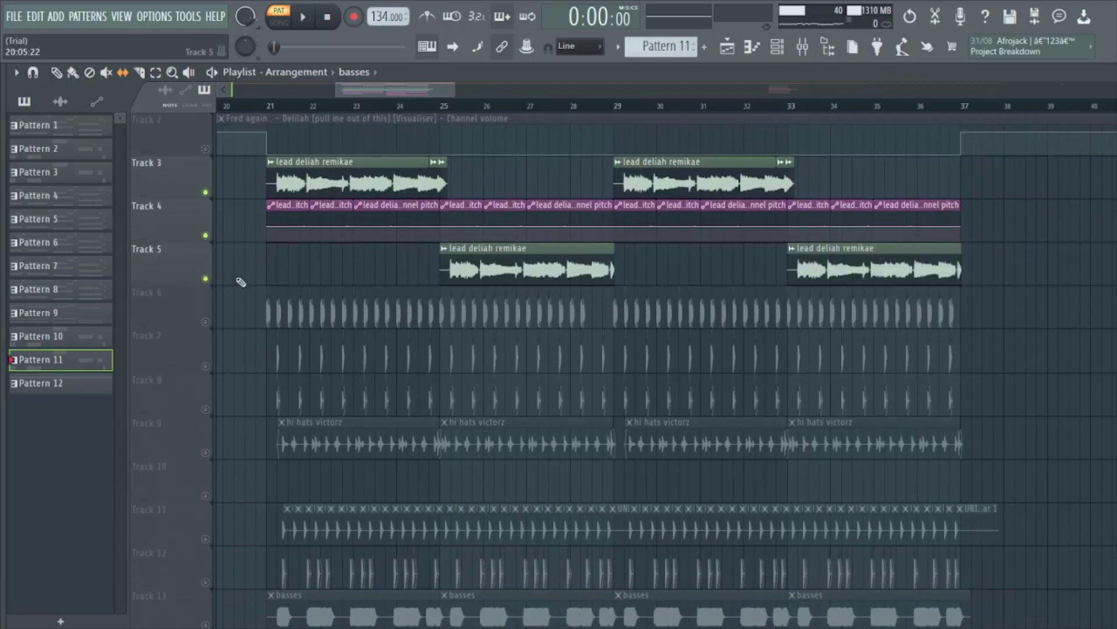
scroll(290, 424, down, 8)
scroll(289, 394, up, 3)
click(205, 280)
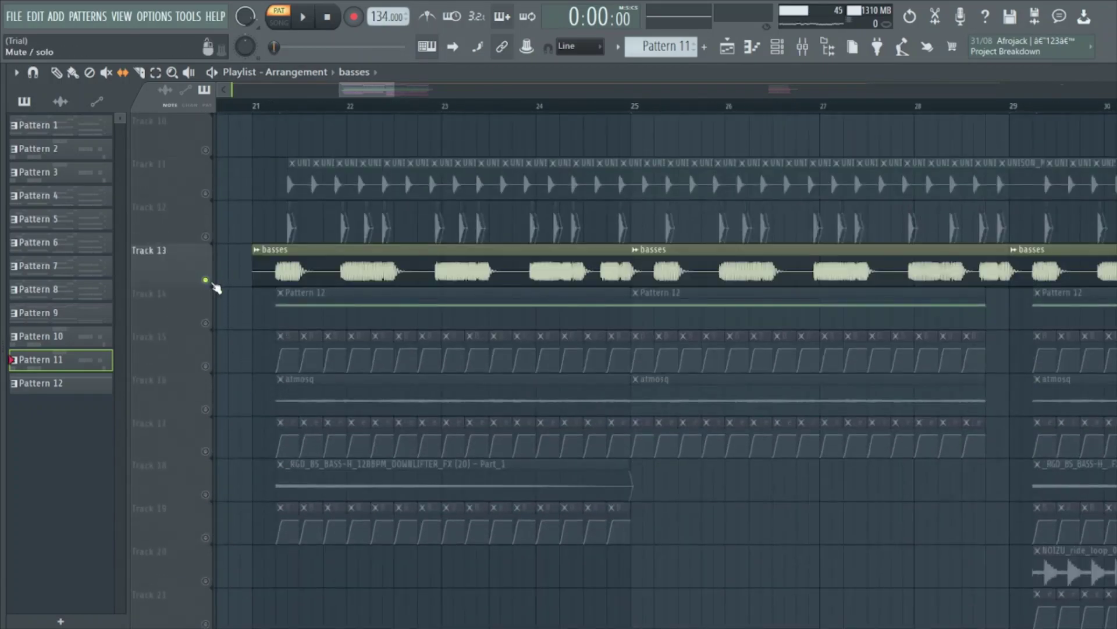
scroll(237, 336, up, 8)
- Play the lead and bass layers from bar 21 to about bar 36, then solo Track 6's drums
key(space)
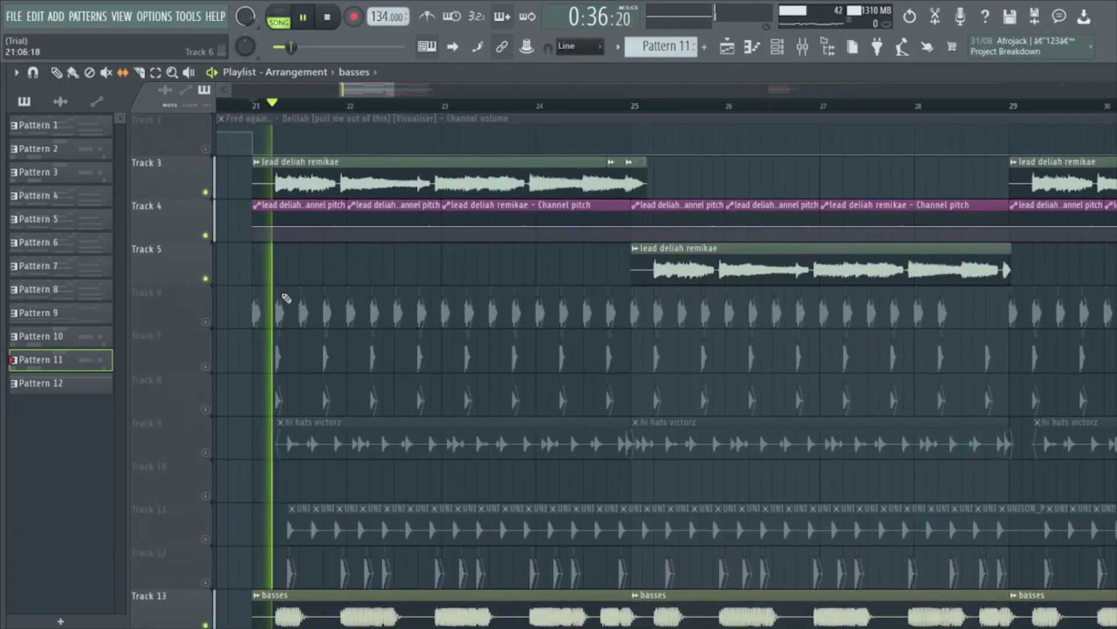
scroll(286, 298, down, 2)
scroll(410, 273, down, 2)
scroll(414, 291, up, 2)
scroll(415, 308, down, 3)
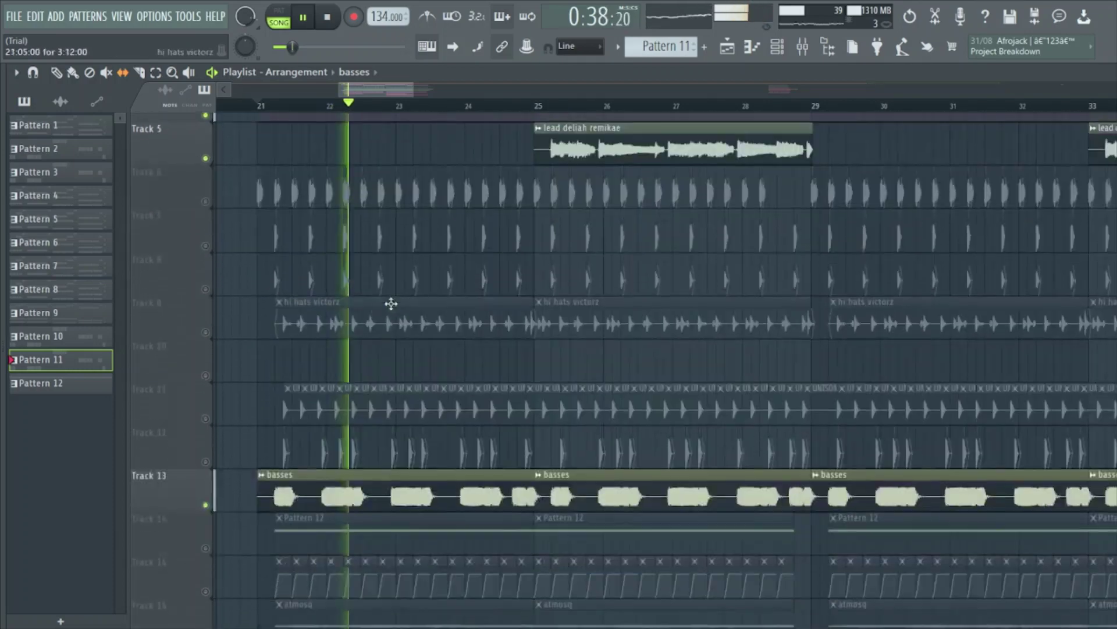
scroll(389, 304, up, 1)
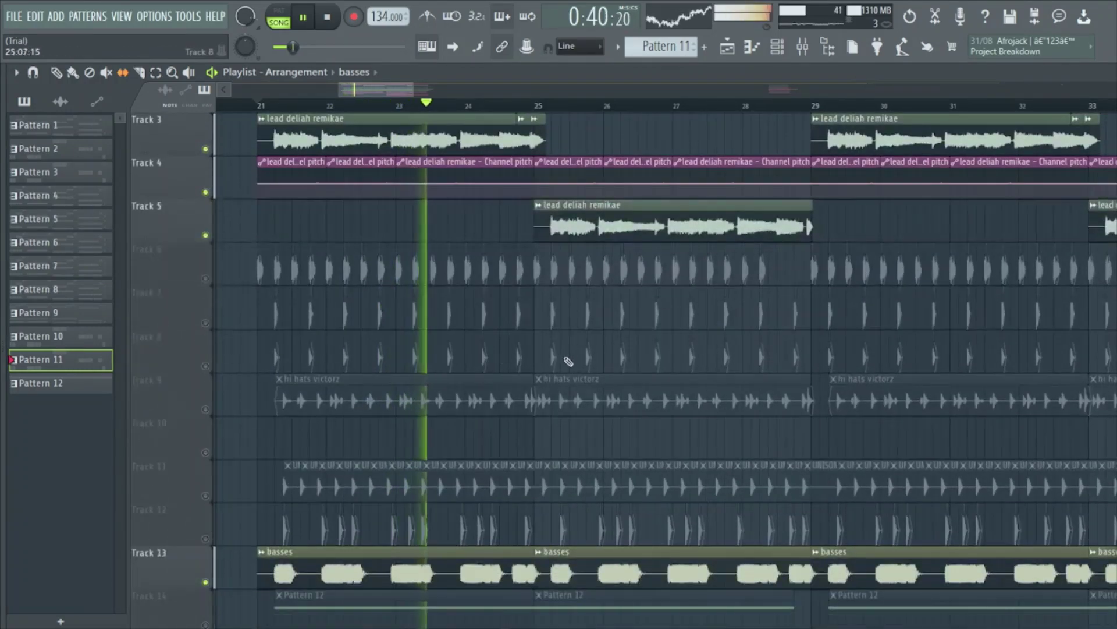
scroll(576, 360, down, 1)
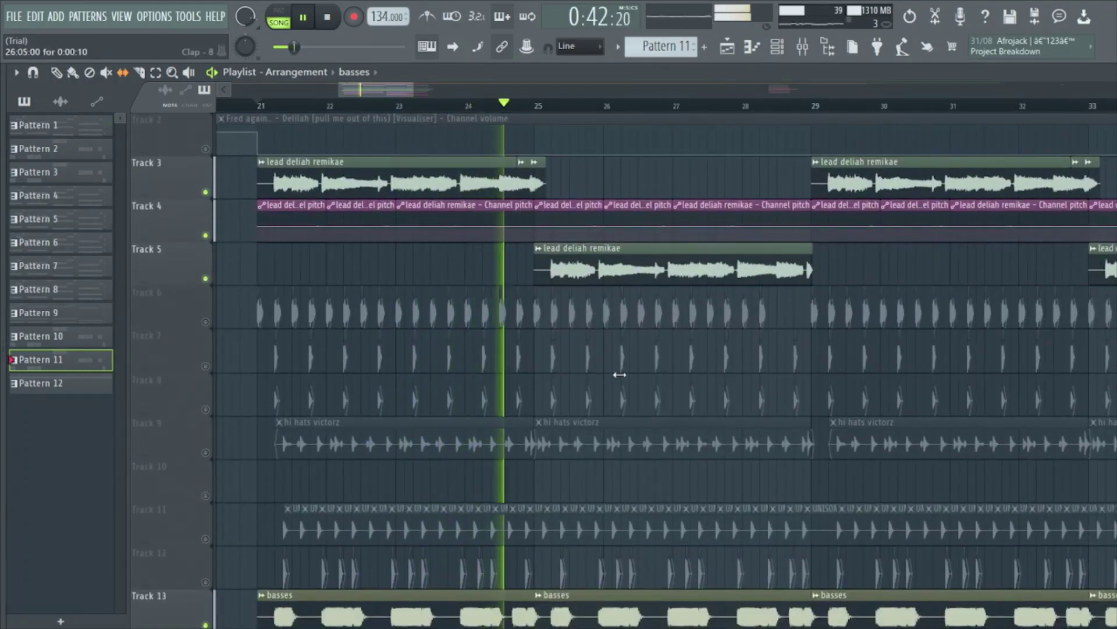
scroll(467, 372, down, 2)
scroll(658, 401, up, 1)
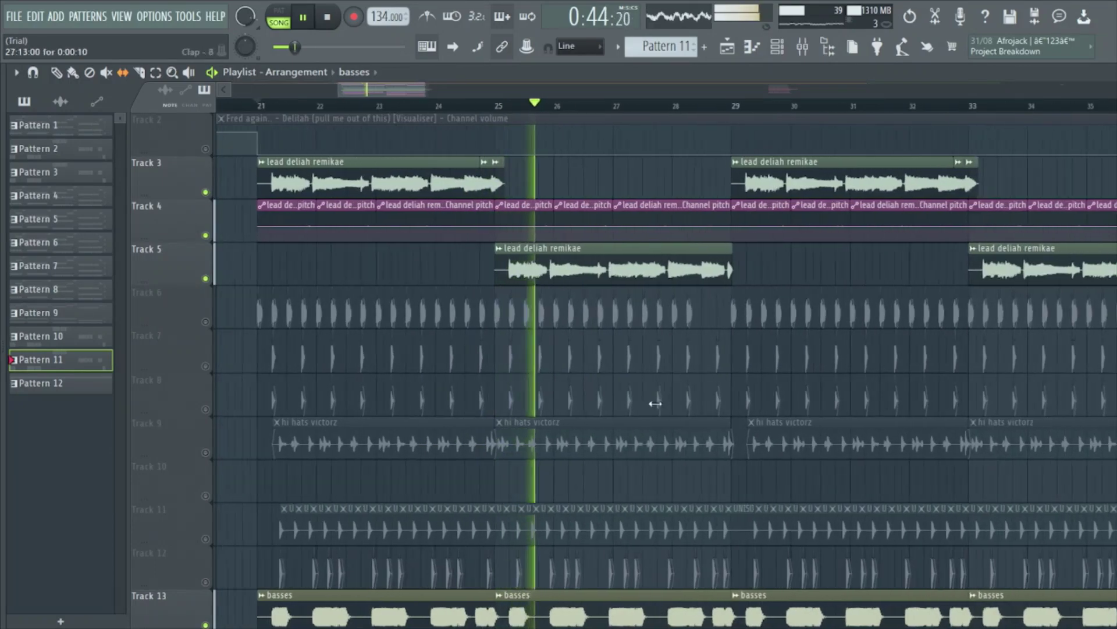
scroll(348, 356, down, 2)
scroll(524, 384, up, 2)
scroll(625, 399, up, 3)
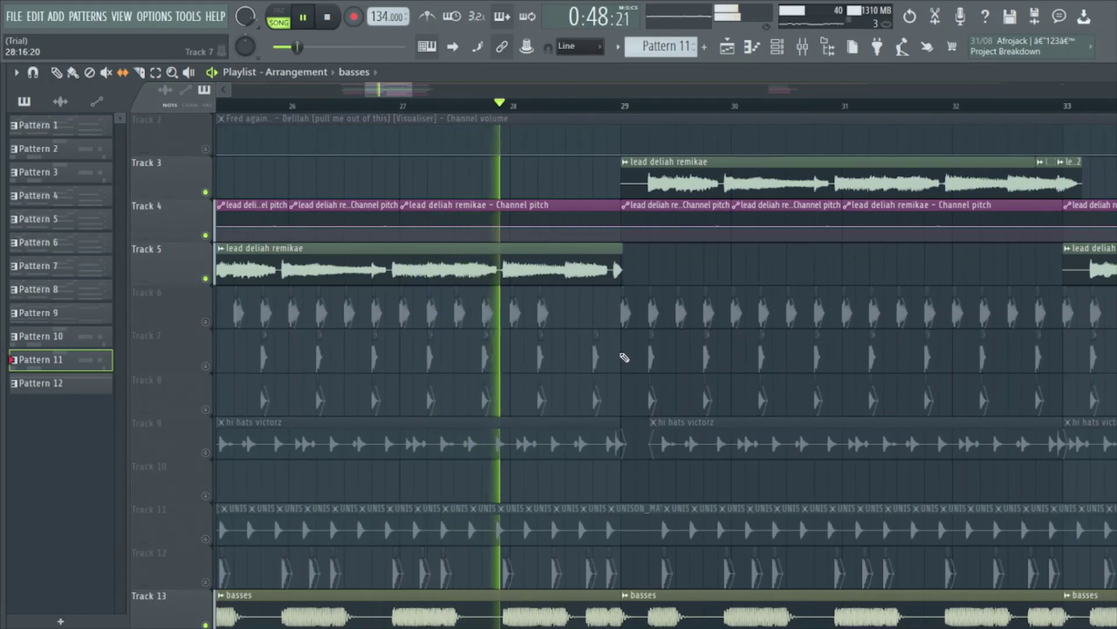
scroll(599, 358, down, 3)
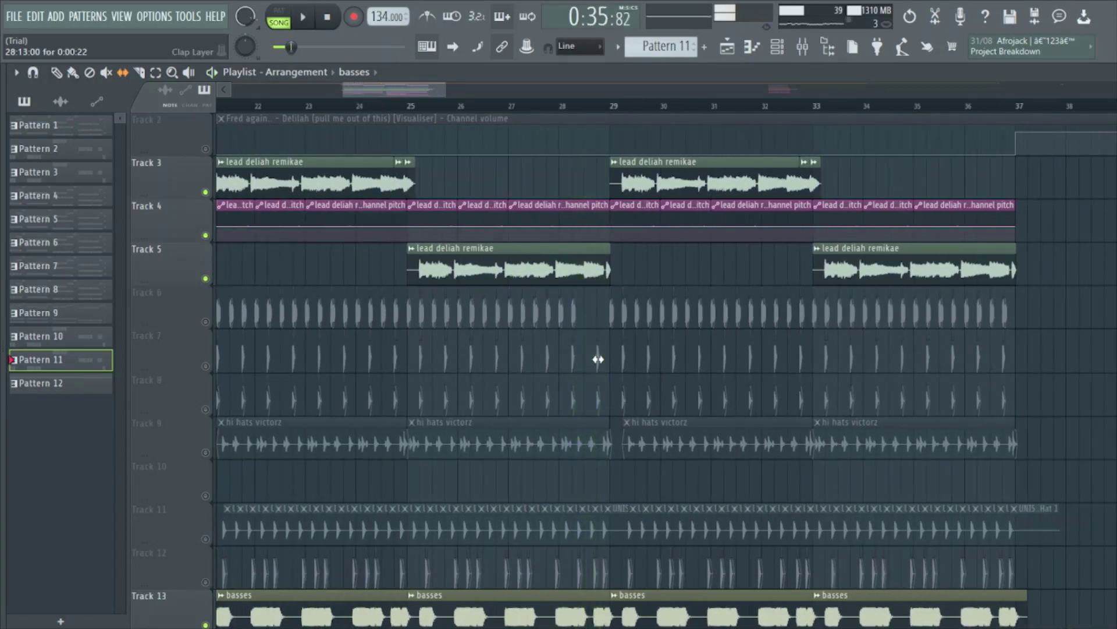
scroll(598, 359, down, 3)
scroll(479, 334, up, 4)
right_click(206, 278)
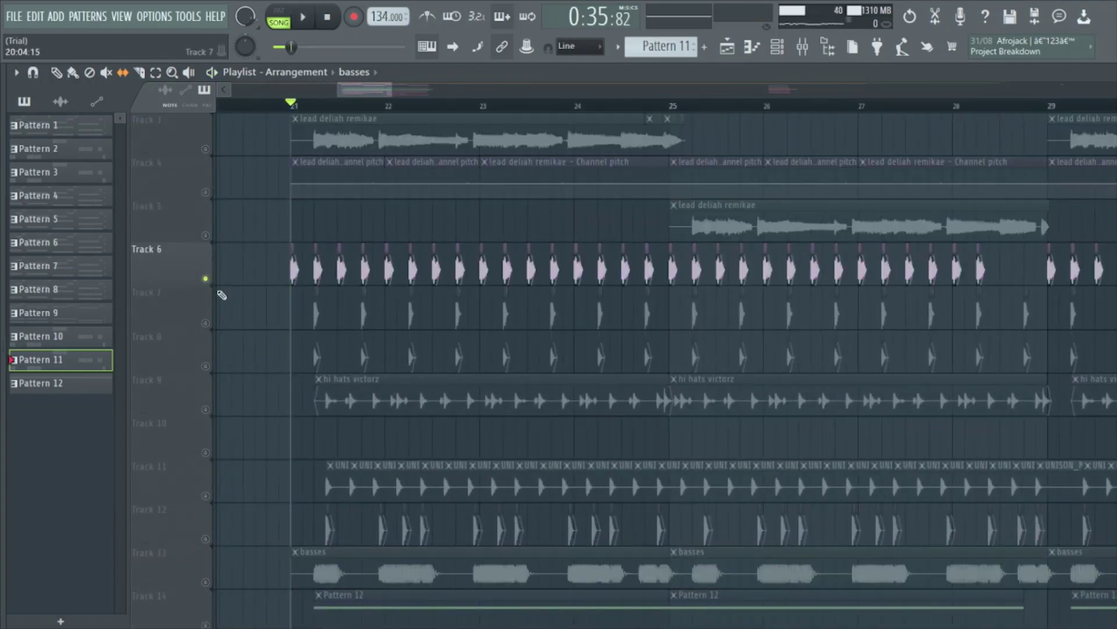
- Play from bar 21 and unmute the drum Tracks 7, 8, 9, 11 and 12
key(space)
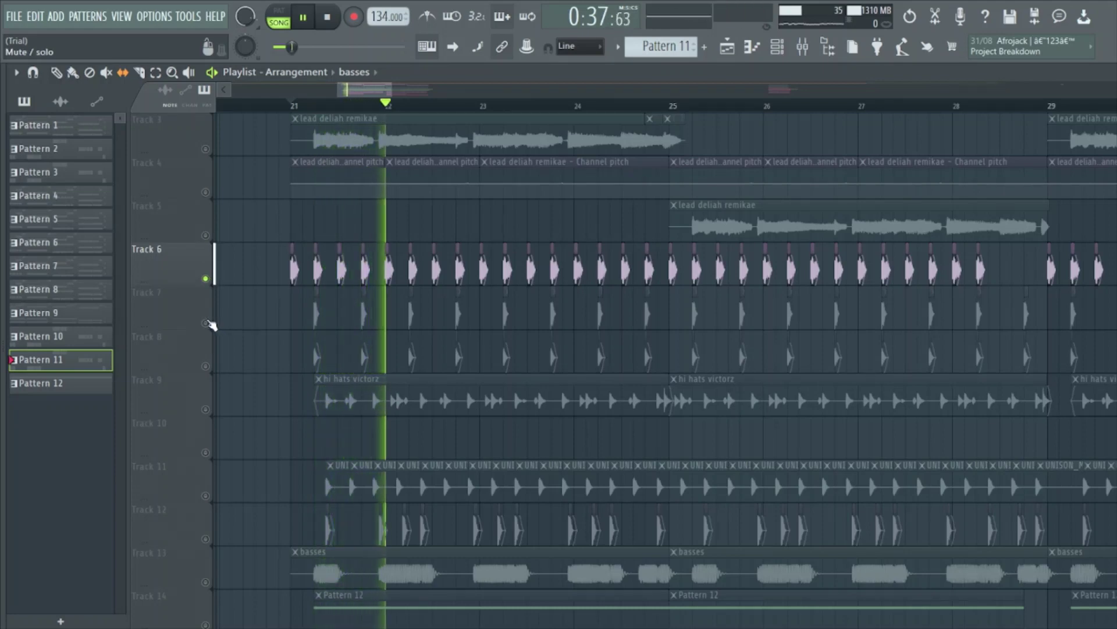
click(206, 323)
click(206, 366)
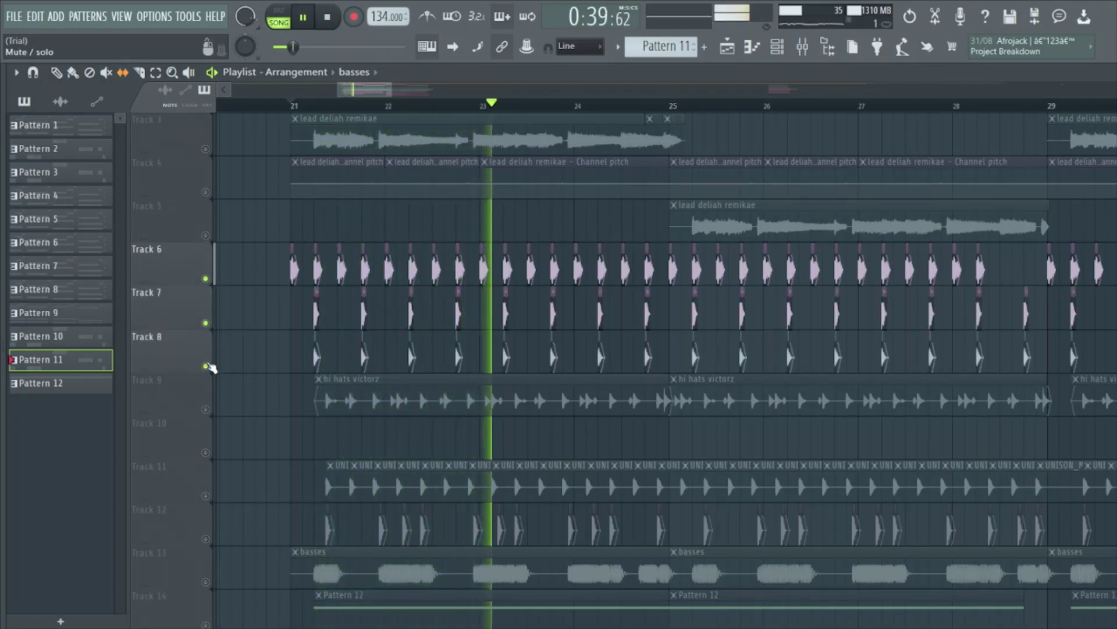
scroll(217, 364, down, 2)
click(205, 323)
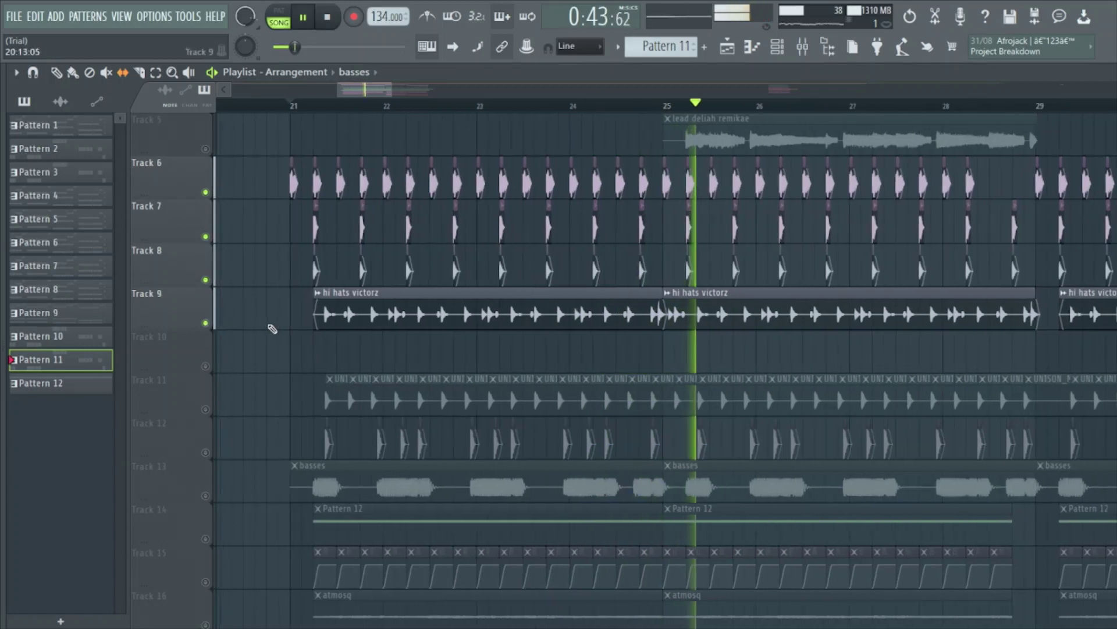
scroll(274, 324, down, 4)
scroll(775, 381, up, 2)
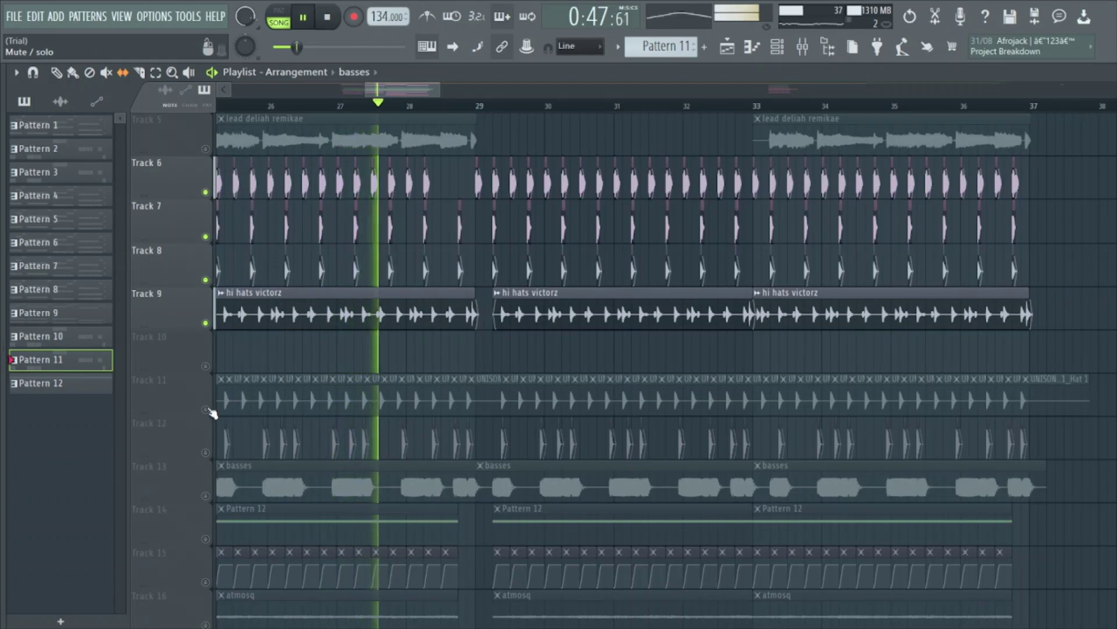
click(205, 410)
scroll(501, 384, down, 3)
scroll(506, 385, up, 2)
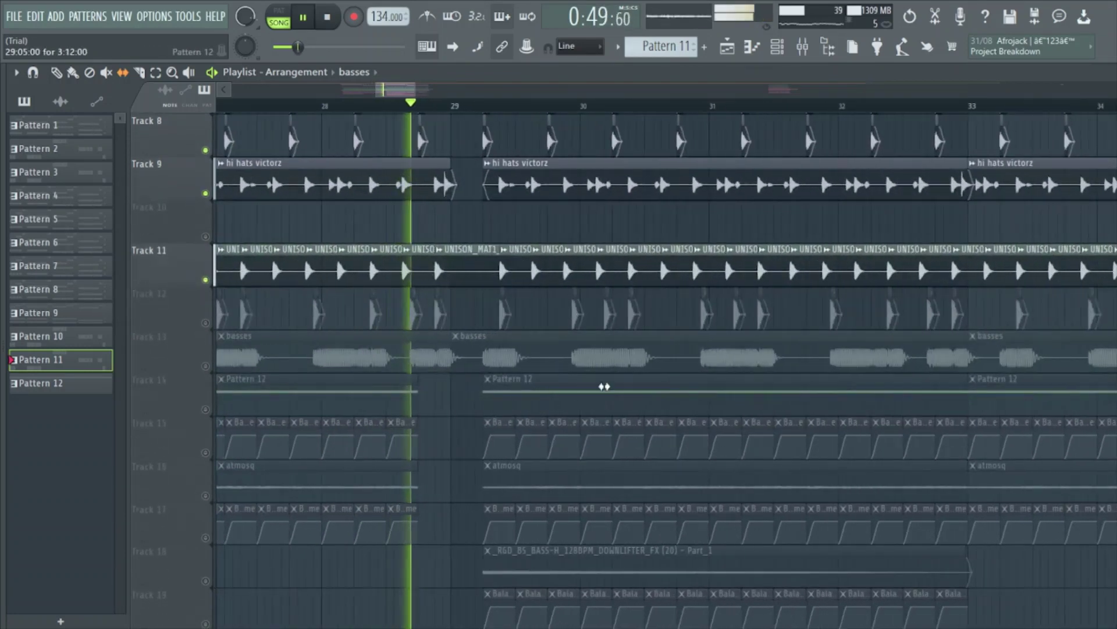
click(206, 323)
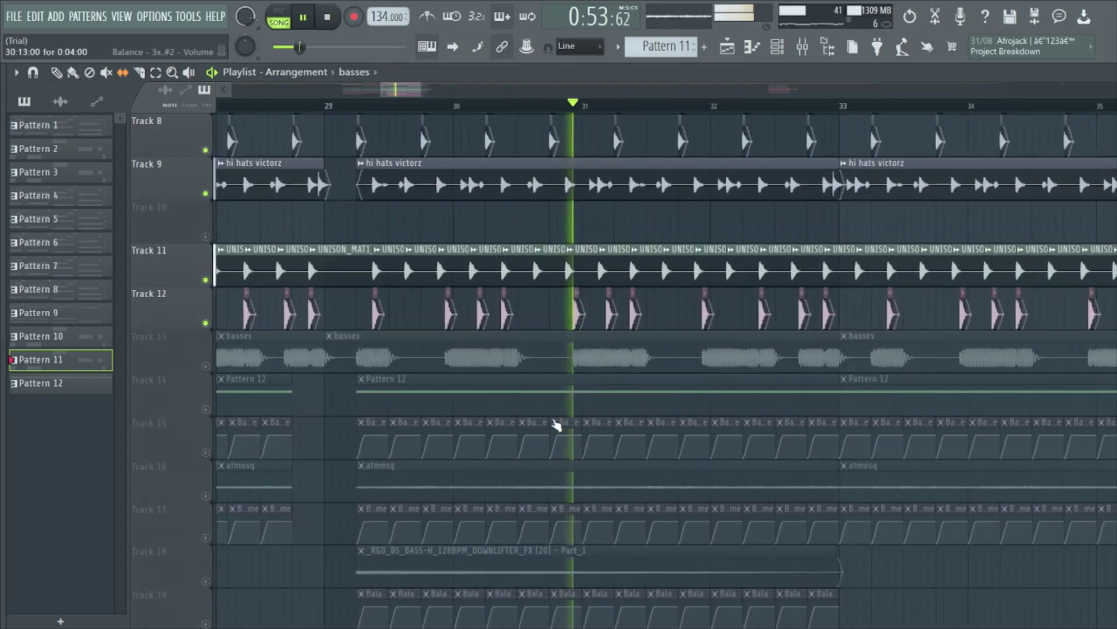
- Unmute the ride loop on Tracks 20–21 and the Pattern 12 clips on Track 14
scroll(366, 366, down, 3)
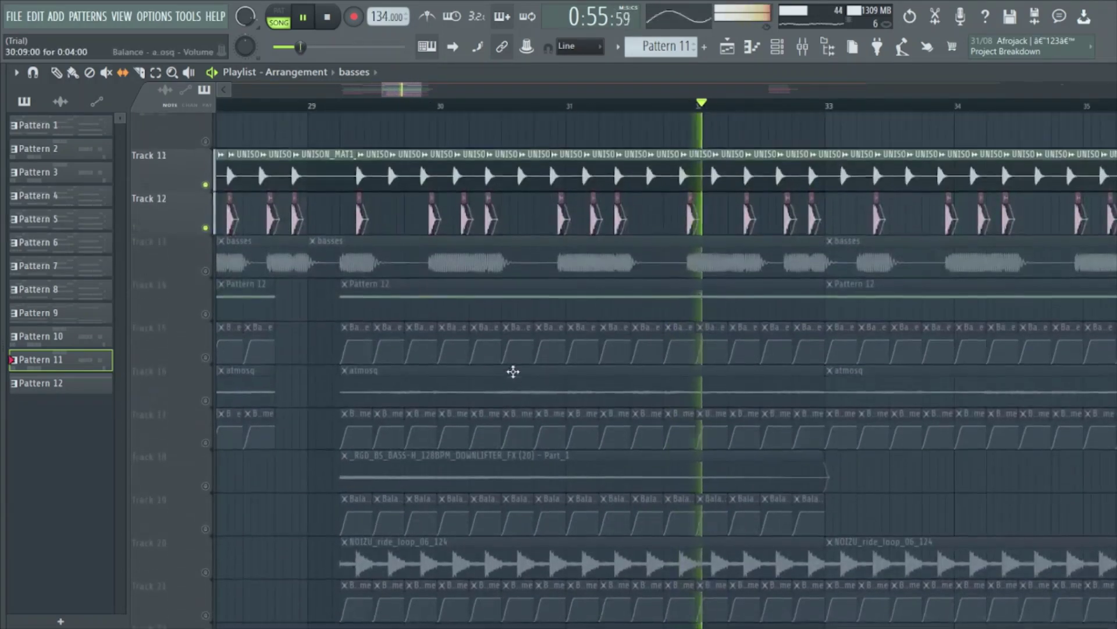
drag(205, 538, 207, 582)
scroll(280, 490, down, 3)
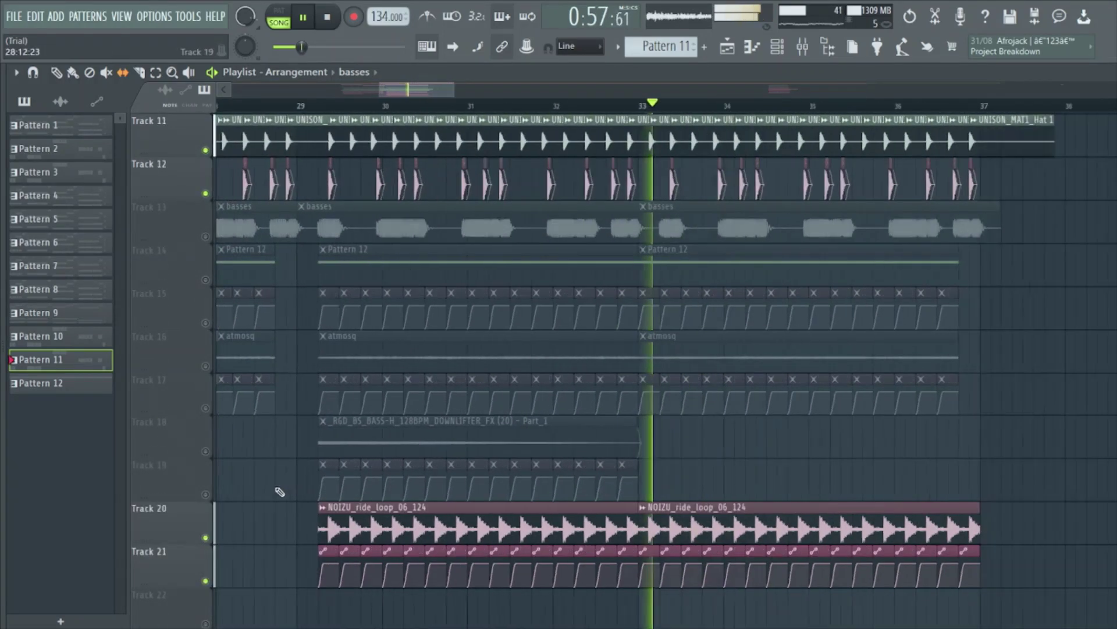
scroll(646, 415, up, 4)
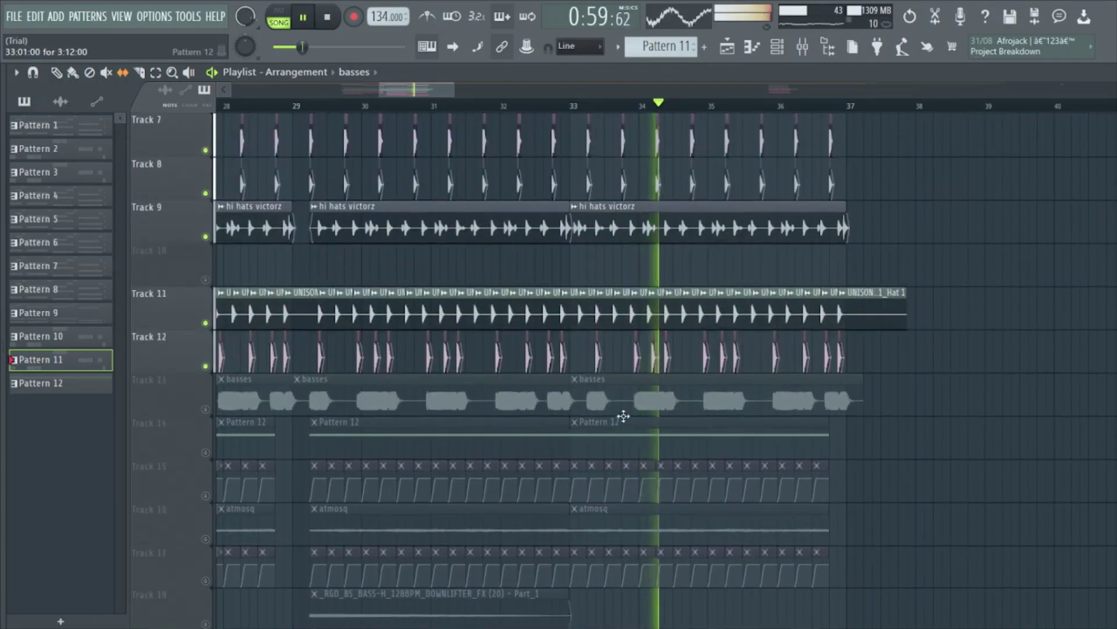
scroll(623, 415, down, 4)
scroll(582, 407, down, 6)
scroll(421, 466, up, 2)
scroll(641, 419, up, 3)
scroll(641, 384, up, 5)
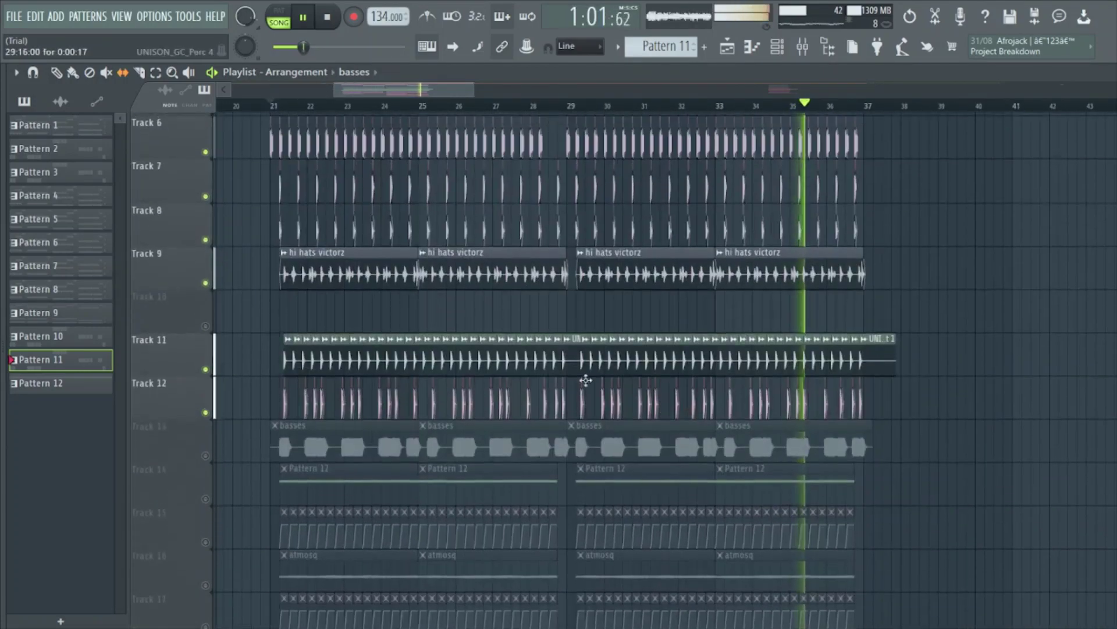
scroll(325, 373, up, 5)
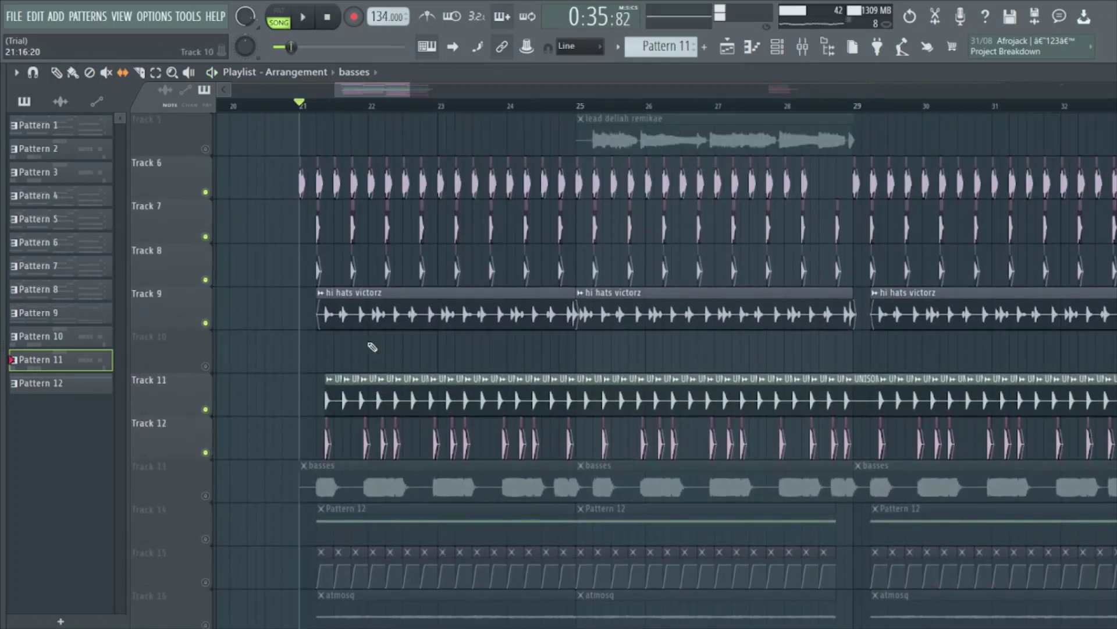
scroll(361, 357, down, 4)
scroll(351, 367, up, 3)
scroll(367, 375, up, 3)
scroll(349, 387, down, 2)
scroll(239, 424, down, 3)
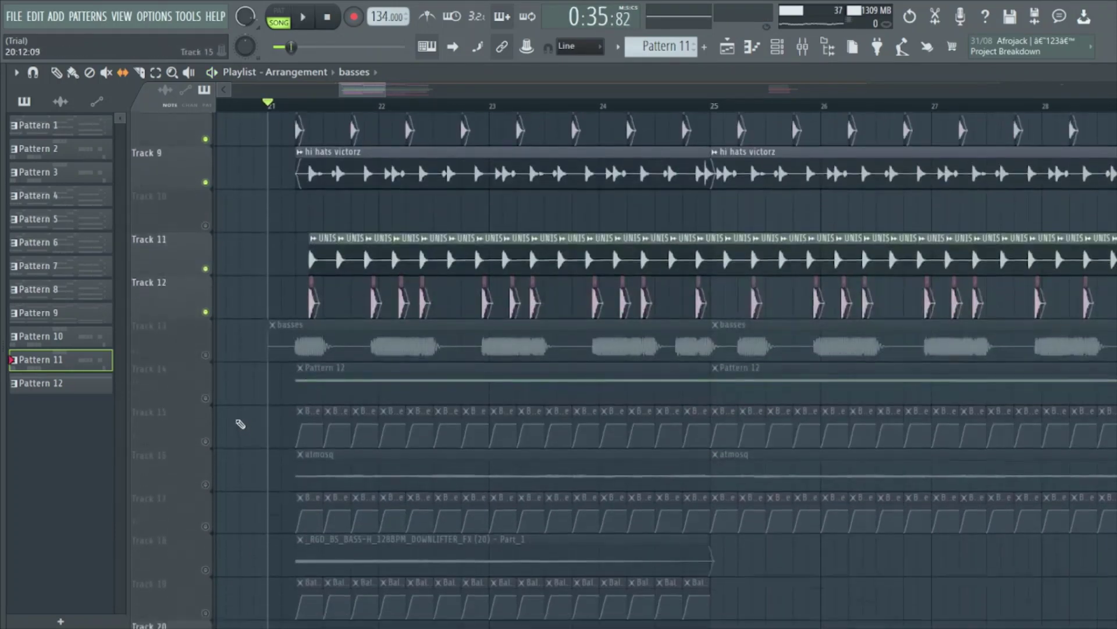
click(205, 280)
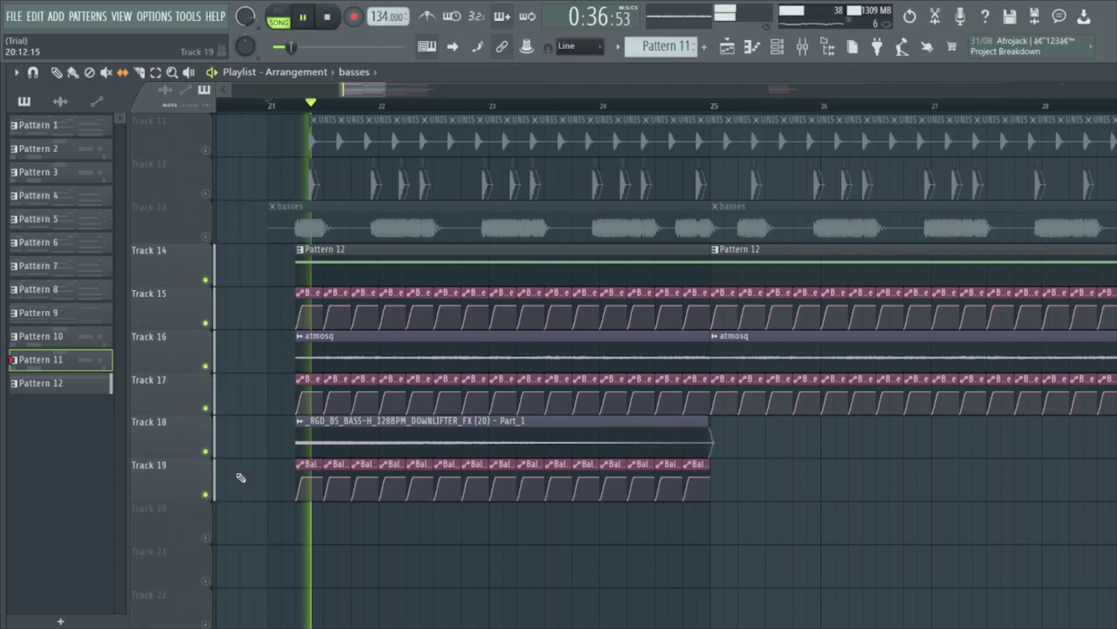
- Listen through the bass Tracks 14–19, then stop playback back at bar 21
scroll(336, 399, down, 5)
scroll(556, 361, up, 8)
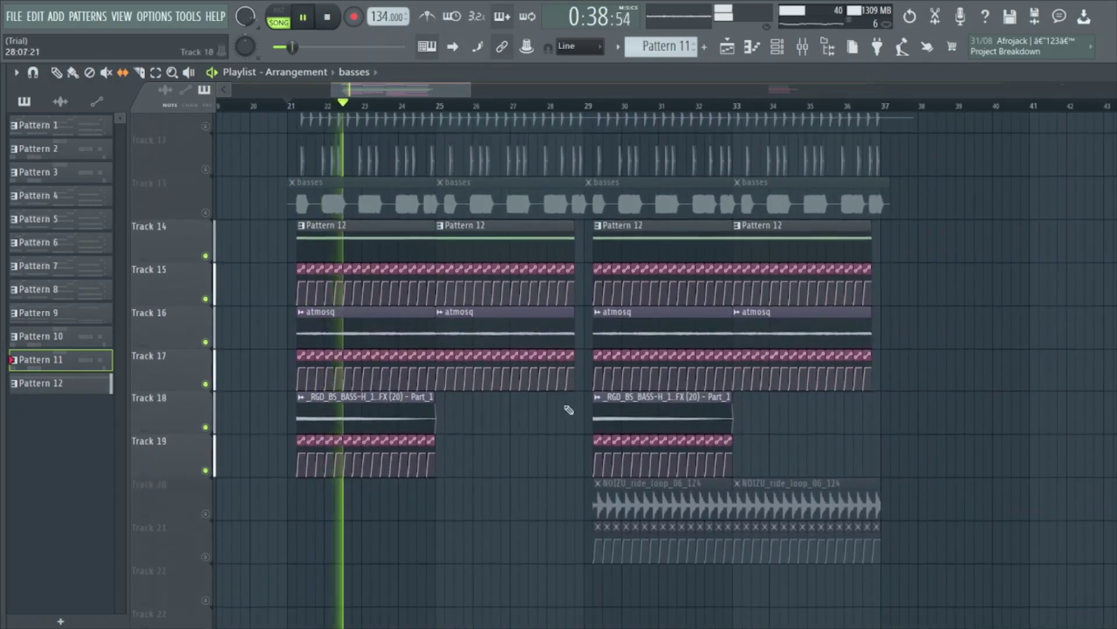
scroll(346, 372, down, 10)
scroll(381, 370, up, 3)
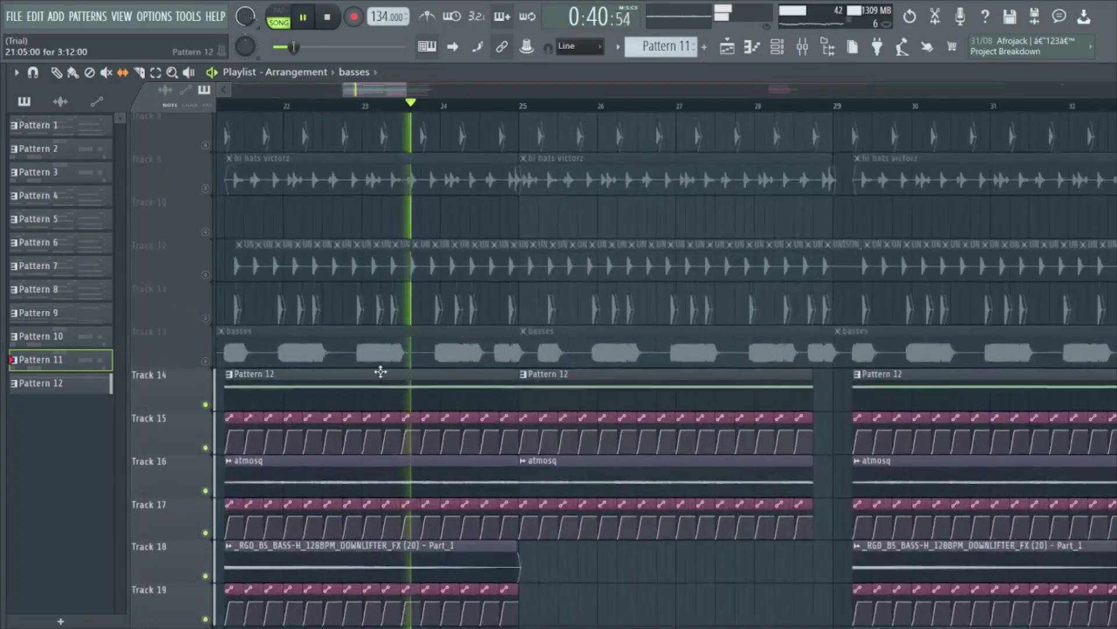
scroll(625, 400, down, 3)
scroll(701, 414, up, 3)
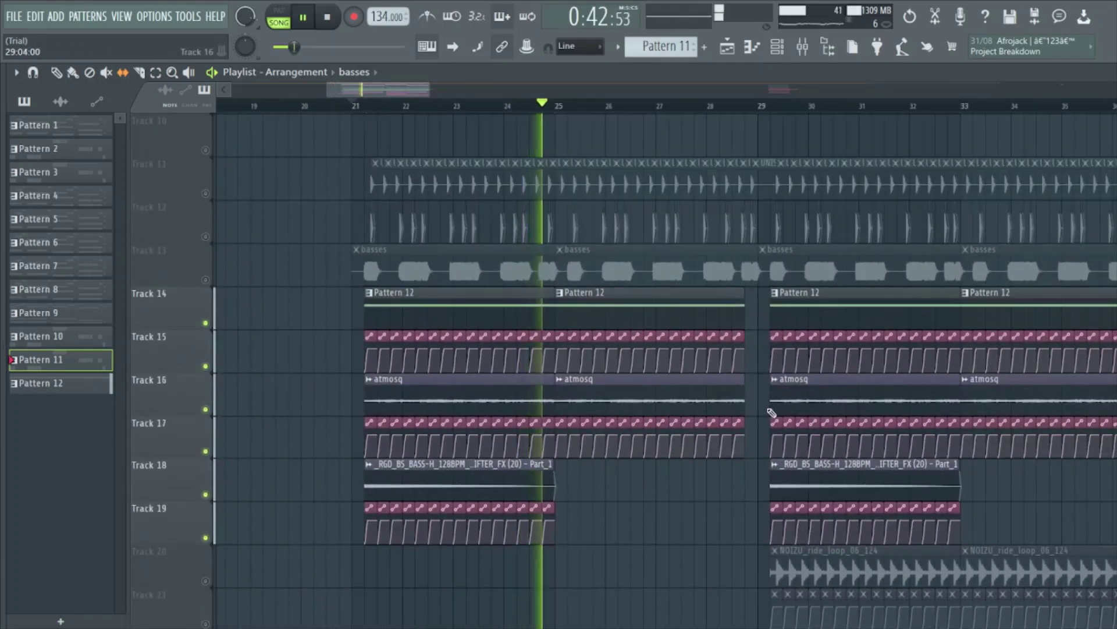
scroll(333, 368, down, 3)
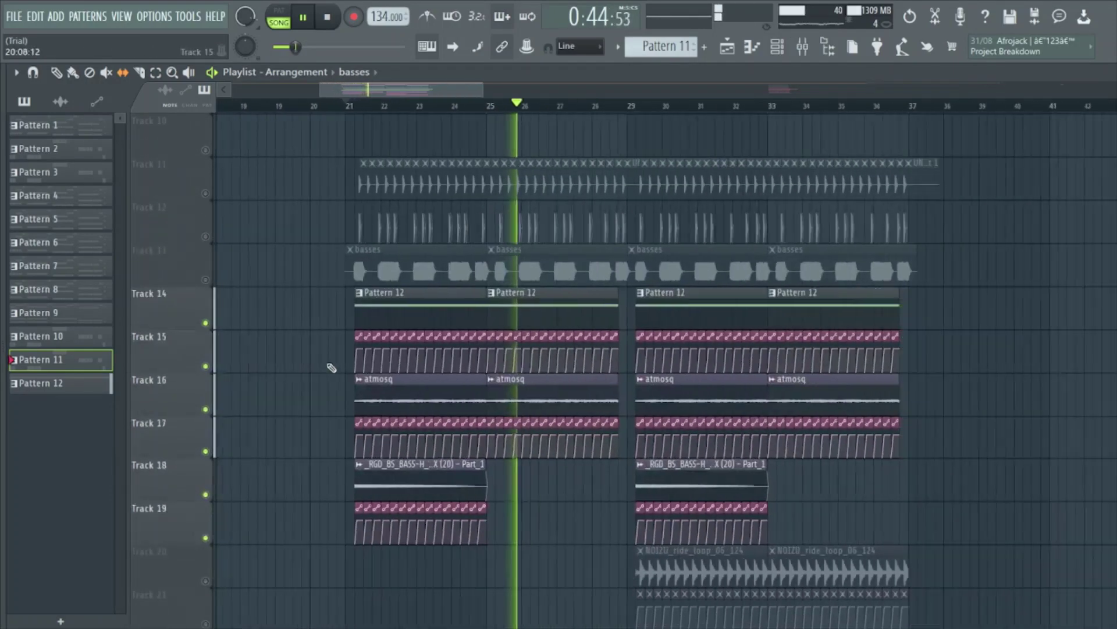
scroll(634, 394, up, 4)
scroll(637, 384, up, 4)
scroll(641, 379, down, 3)
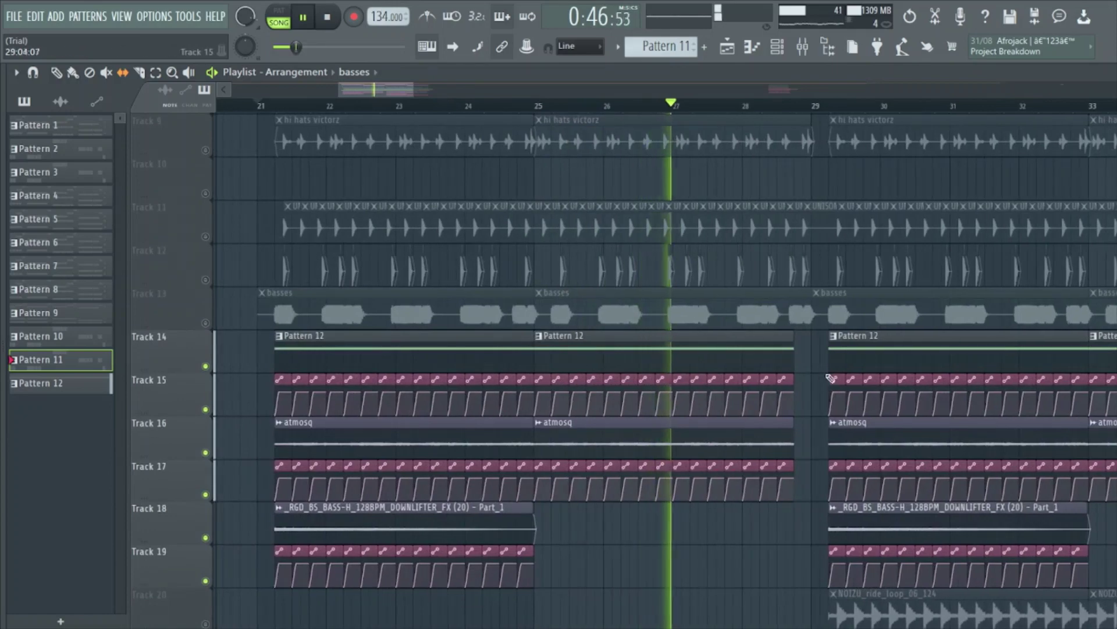
scroll(828, 385, up, 4)
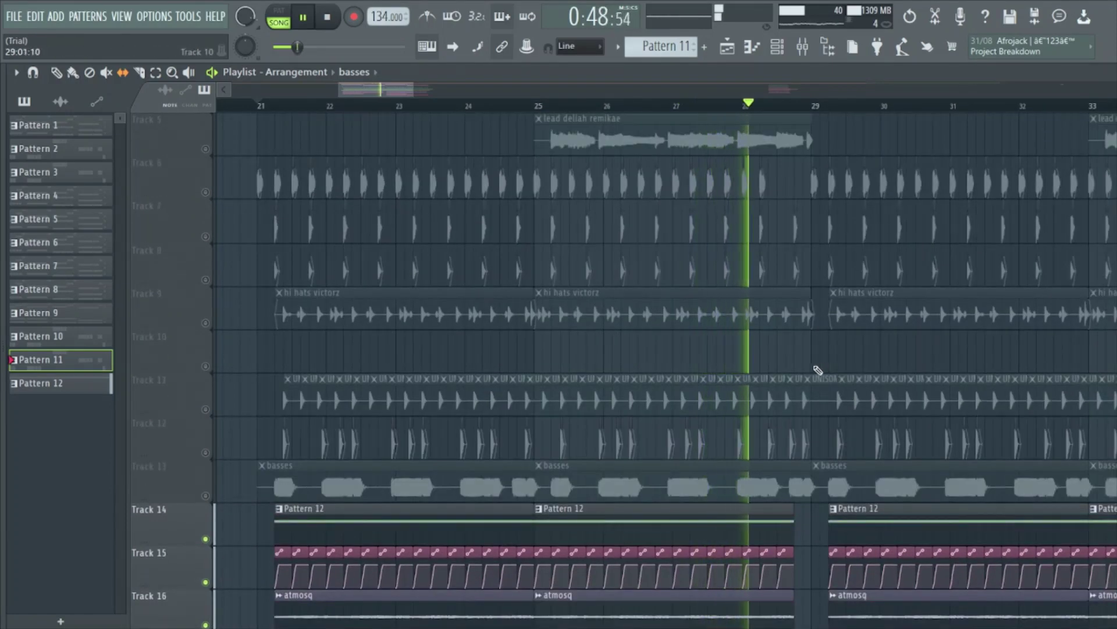
key(space)
scroll(801, 369, up, 4)
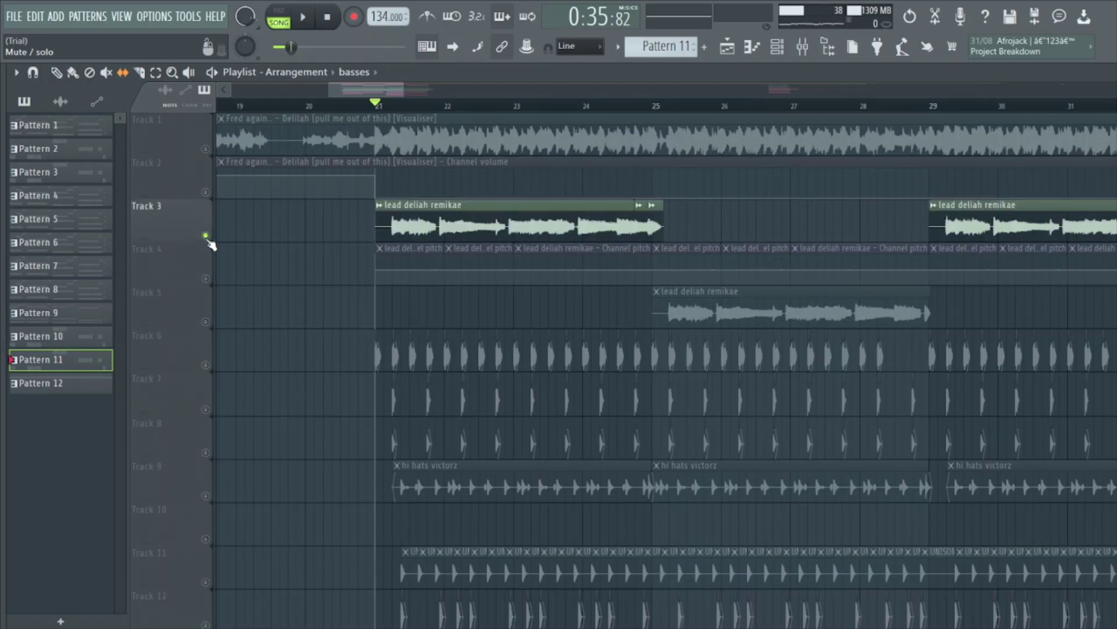
- Audition only the lead Tracks 3, 4 and 5, then stop playback at bar 21
scroll(384, 320, up, 7)
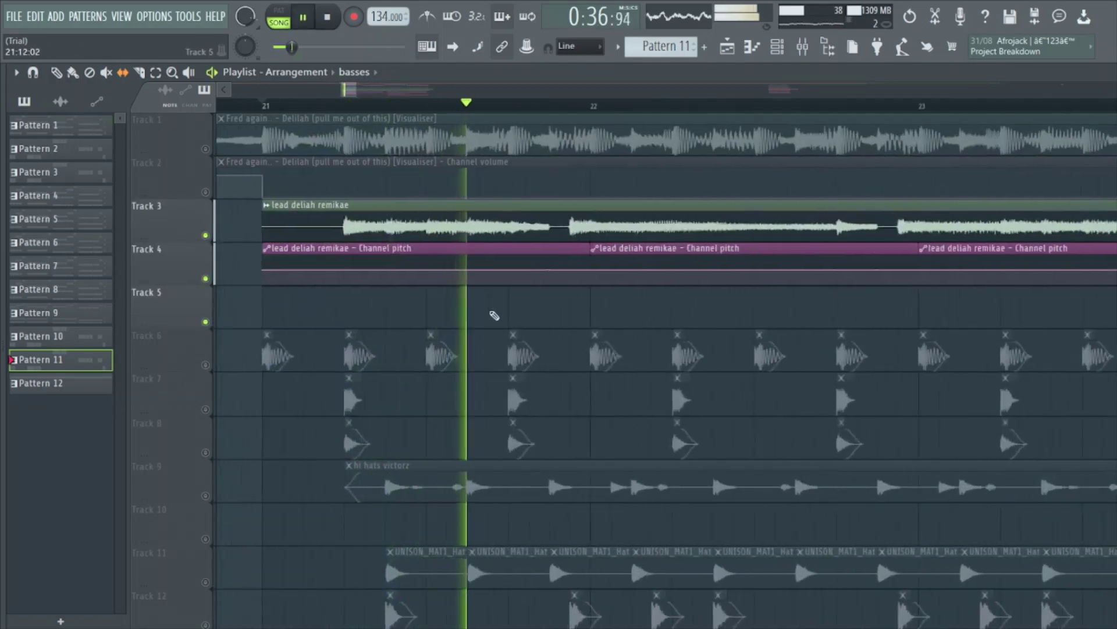
scroll(635, 291, down, 3)
drag(819, 307, 545, 308)
scroll(774, 309, up, 4)
scroll(745, 298, up, 2)
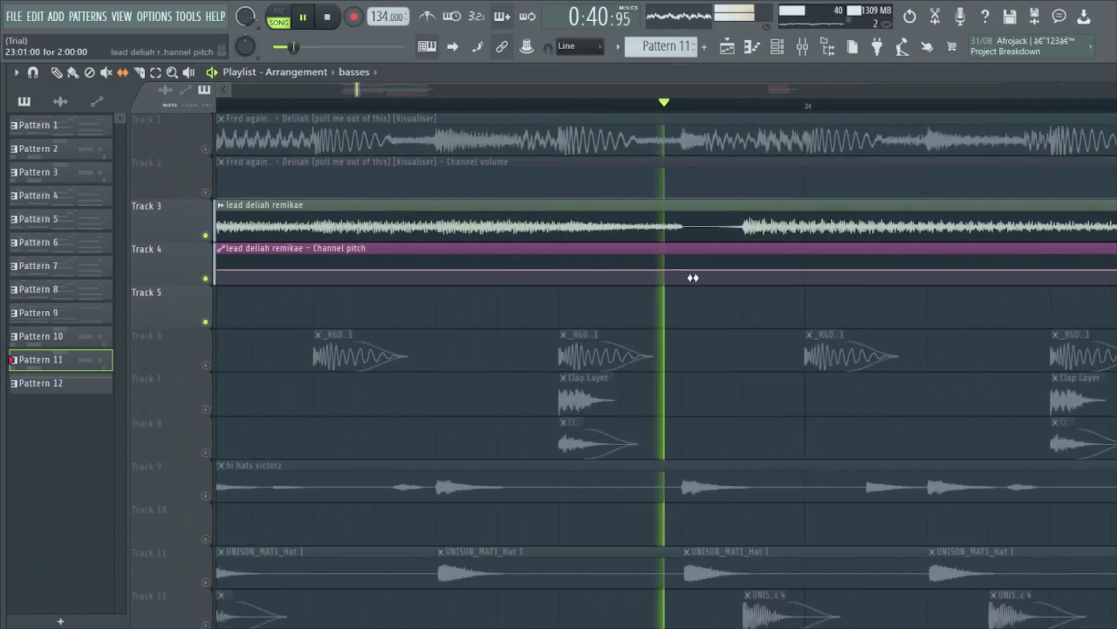
scroll(462, 317, down, 2)
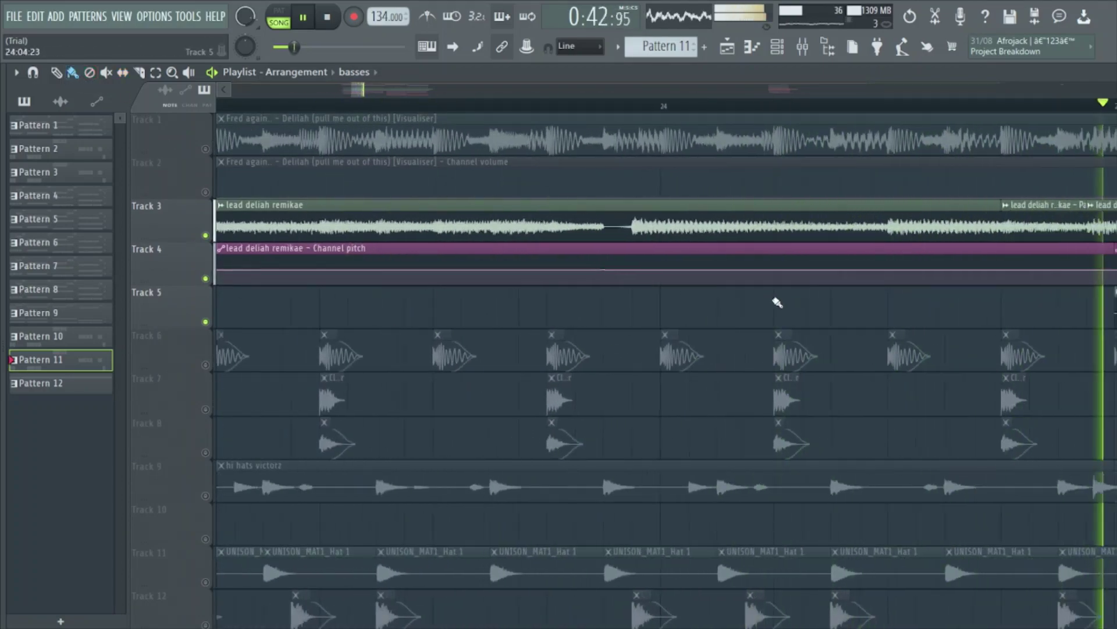
scroll(309, 304, down, 5)
key(space)
scroll(362, 295, down, 9)
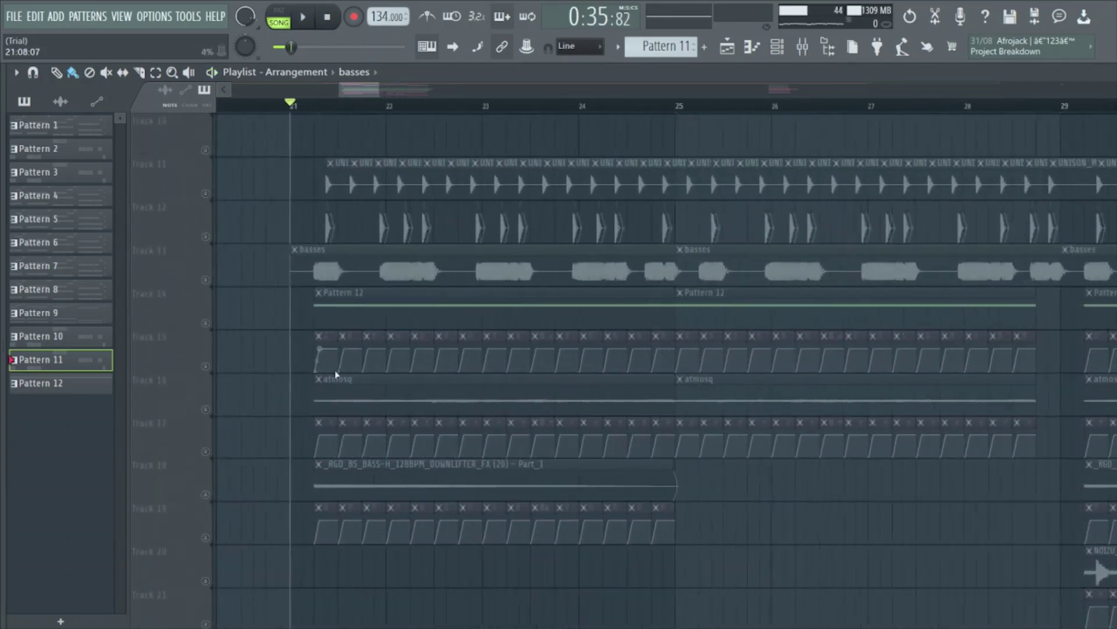
- Unmute bass Tracks 17, 18 and 19
scroll(335, 375, up, 1)
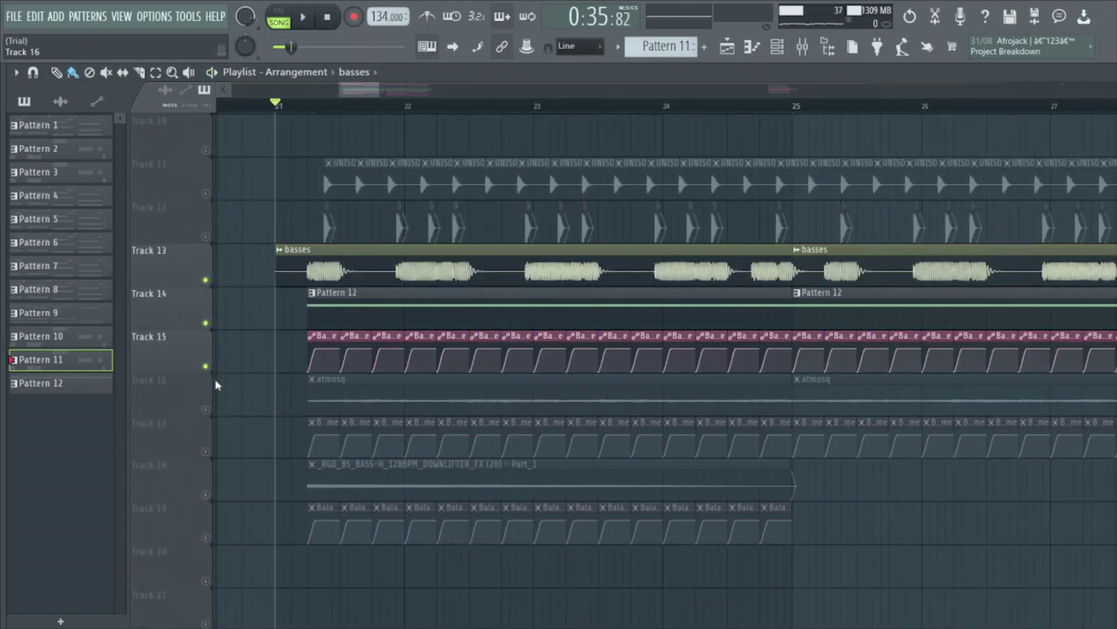
click(205, 451)
click(206, 494)
click(207, 537)
scroll(244, 433, down, 4)
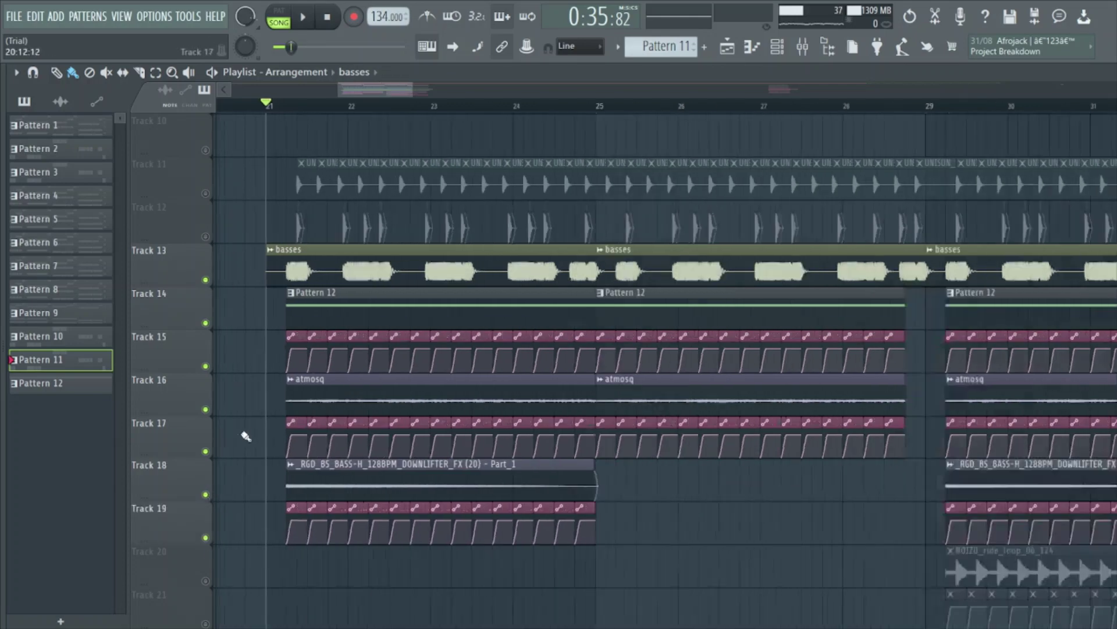
scroll(241, 432, down, 1)
- Play the leads and basses together from bar 21
key(space)
scroll(249, 390, down, 3)
scroll(228, 477, up, 9)
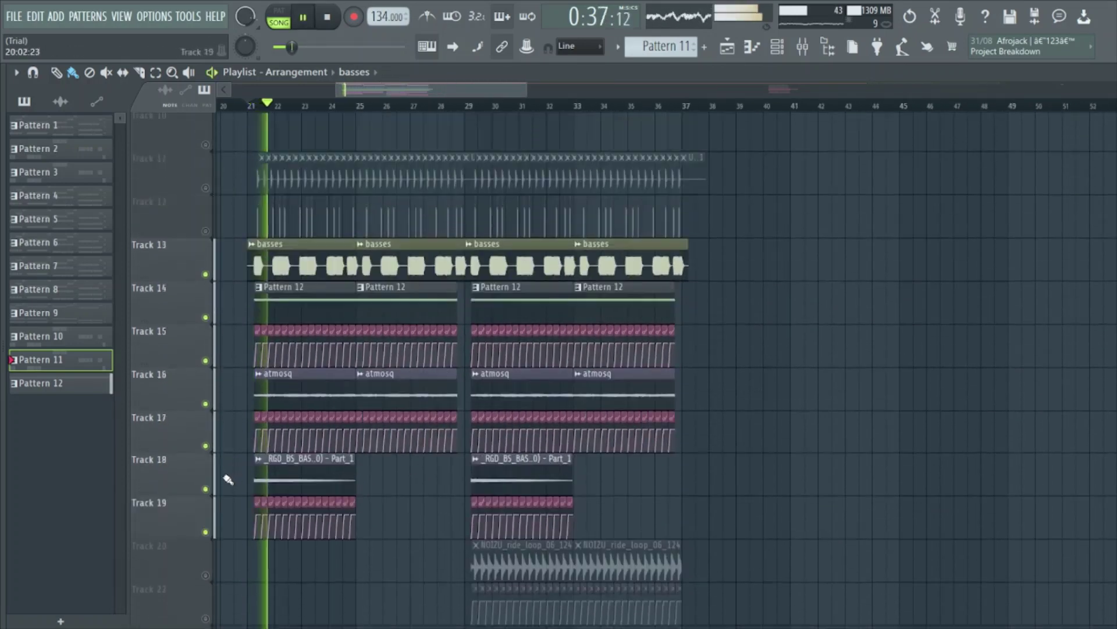
scroll(225, 456, up, 3)
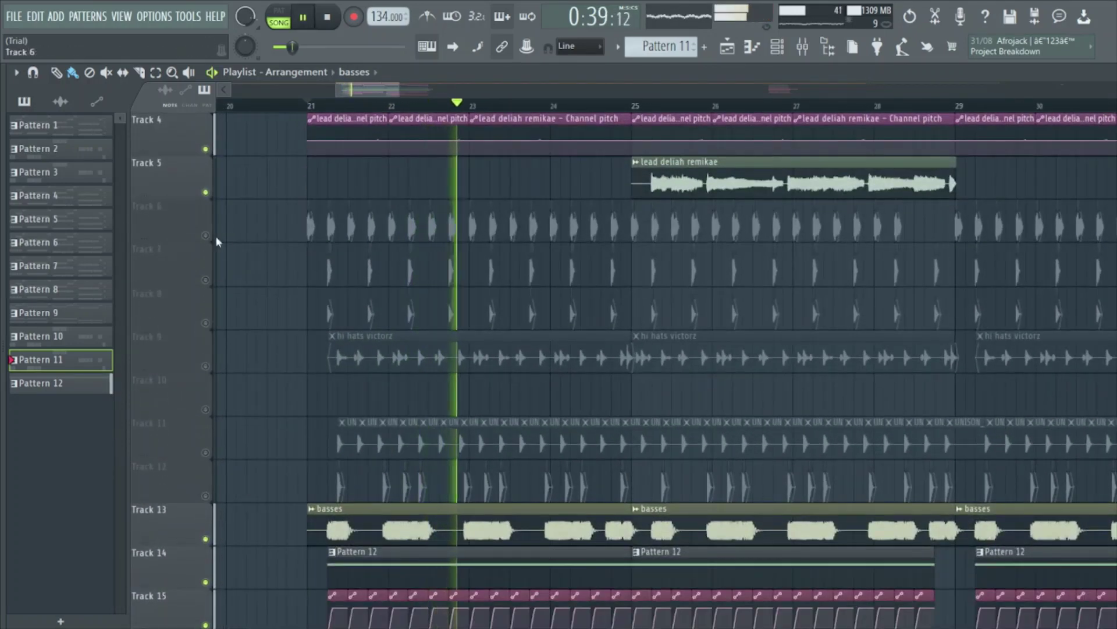
scroll(287, 239, up, 1)
scroll(316, 304, up, 2)
scroll(316, 304, down, 1)
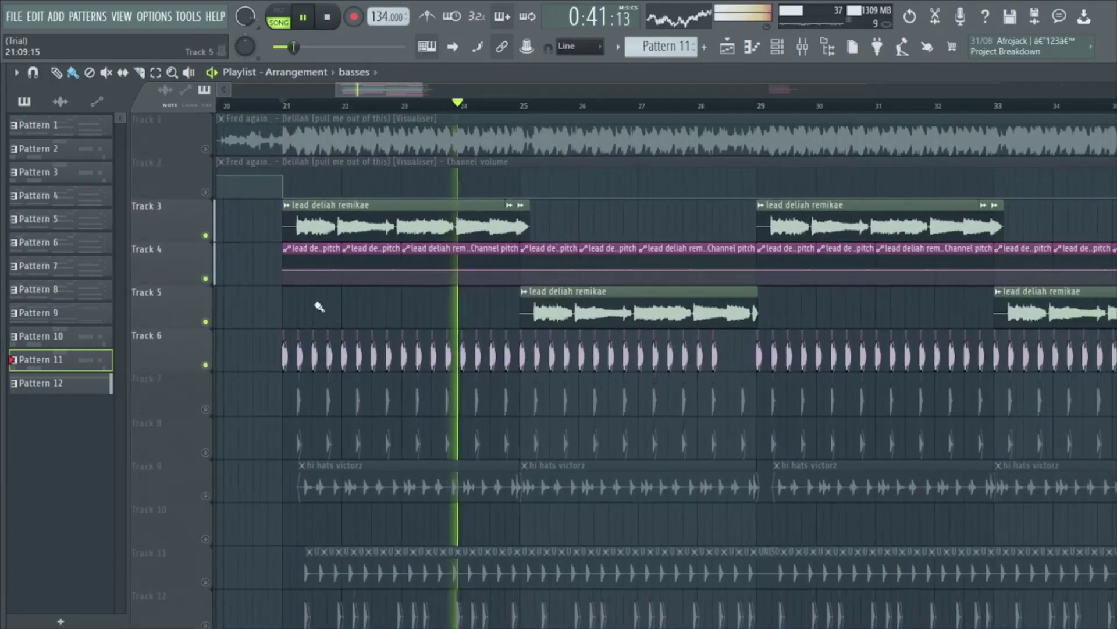
scroll(262, 312, down, 2)
scroll(299, 324, up, 2)
scroll(285, 361, down, 5)
scroll(284, 372, up, 3)
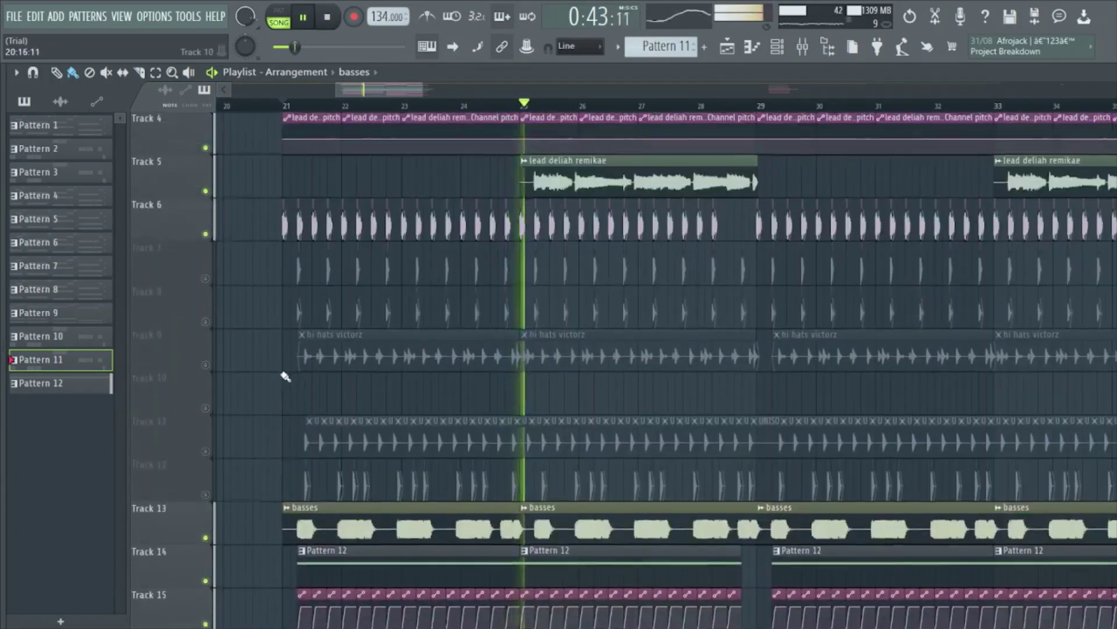
scroll(278, 384, down, 1)
scroll(309, 408, up, 3)
scroll(310, 415, down, 2)
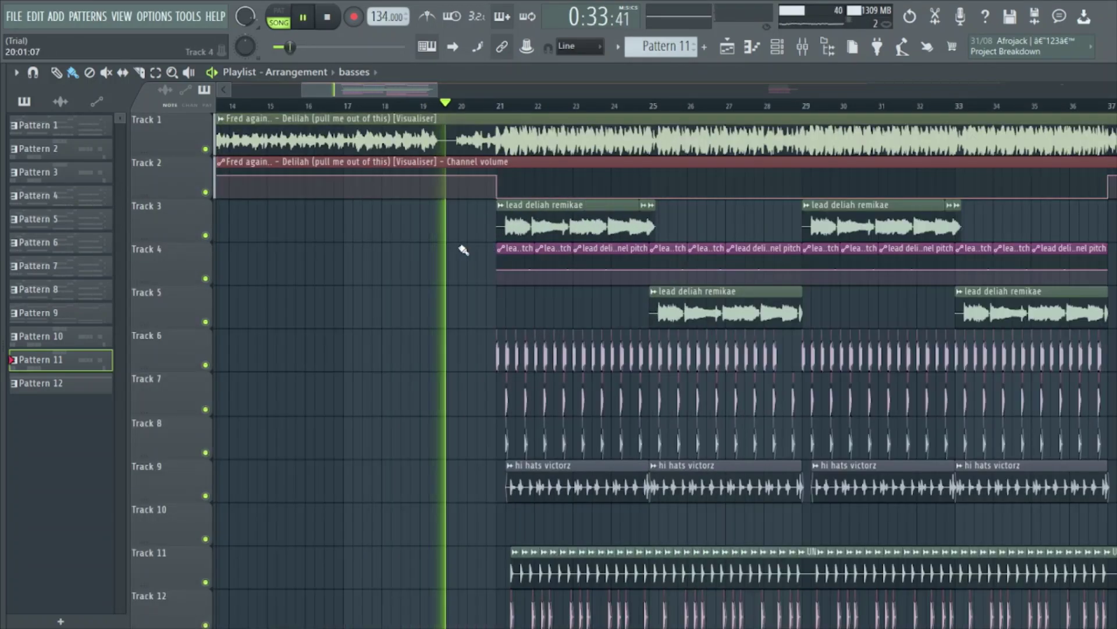
- Let the full arrangement play past bar 29, with Tracks 1–2 and all other tracks unmuted
scroll(543, 325, down, 1)
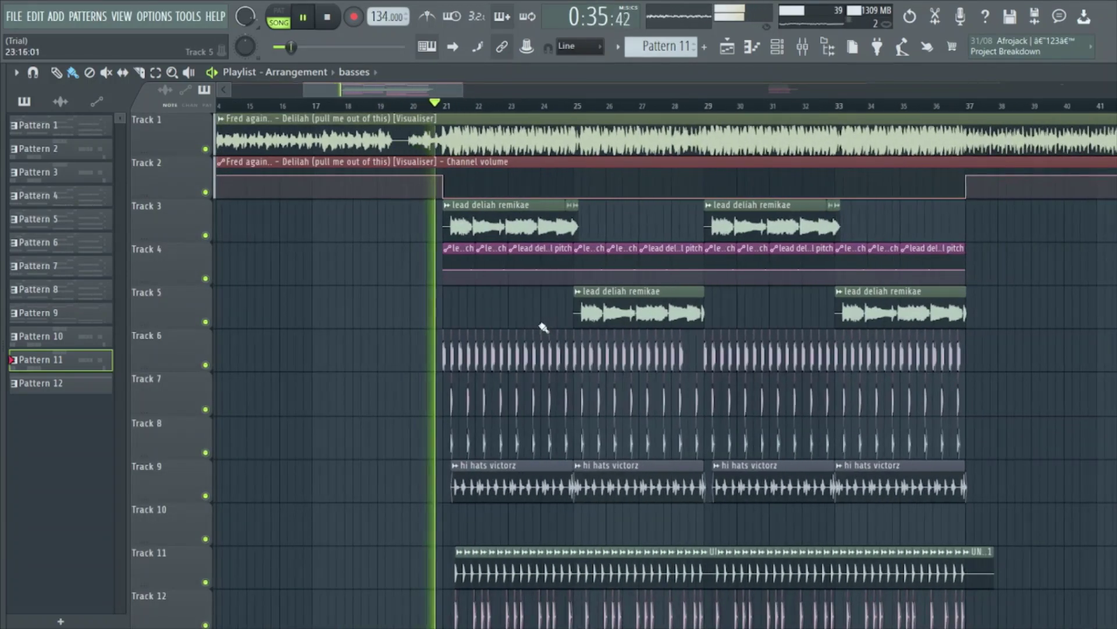
scroll(557, 327, down, 2)
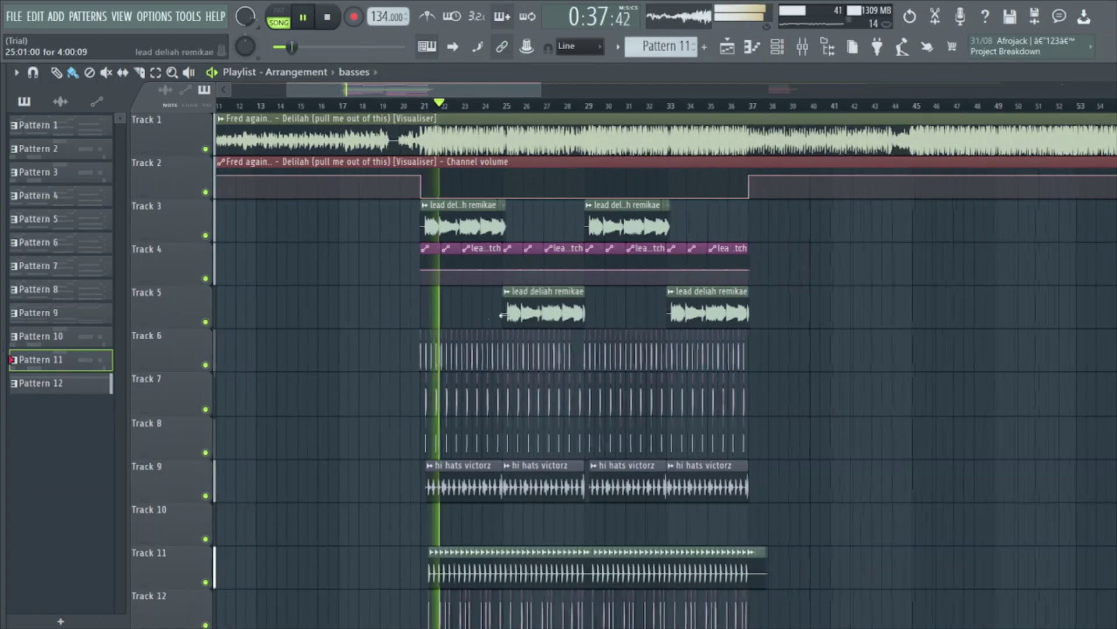
scroll(523, 339, down, 8)
scroll(542, 364, down, 3)
scroll(536, 382, up, 1)
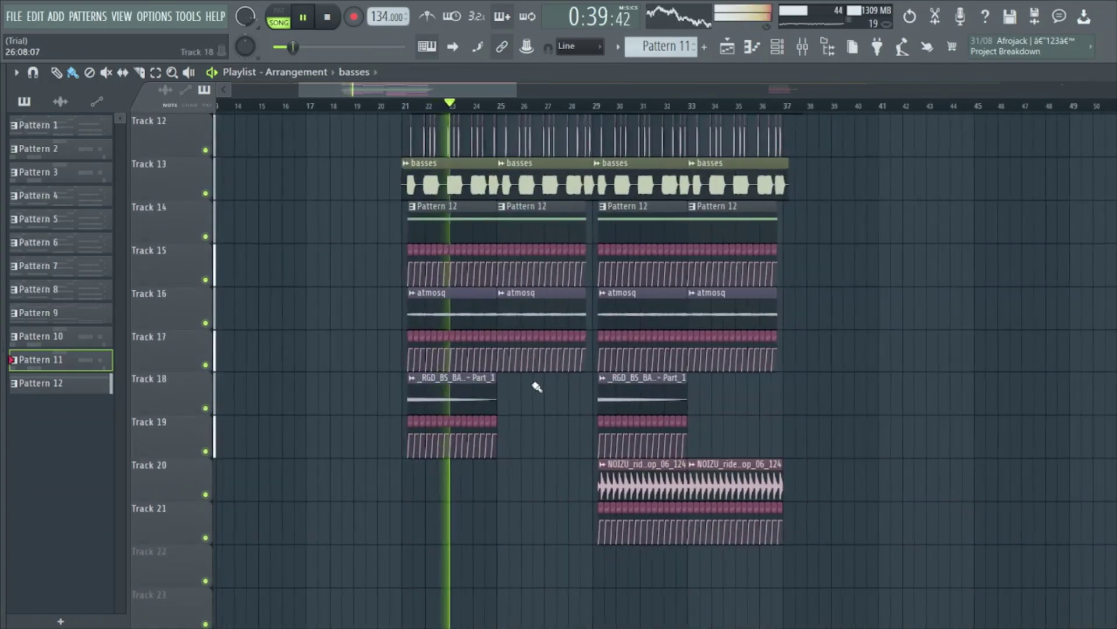
scroll(588, 428, up, 1)
scroll(620, 442, down, 3)
scroll(707, 428, up, 5)
scroll(764, 397, up, 8)
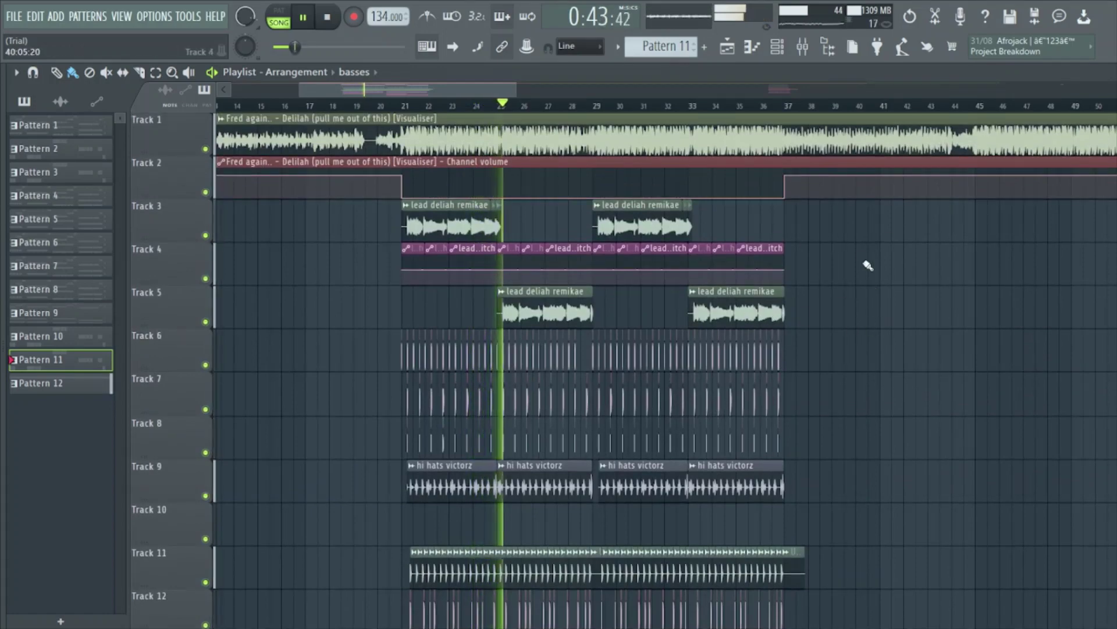
drag(865, 278, 842, 277)
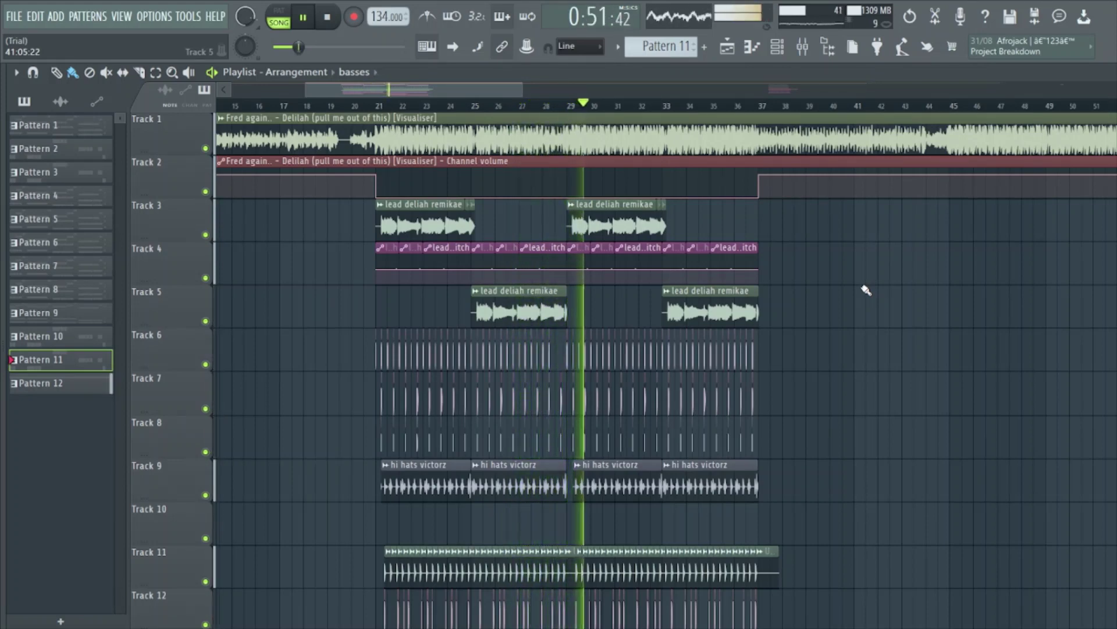
scroll(866, 290, down, 10)
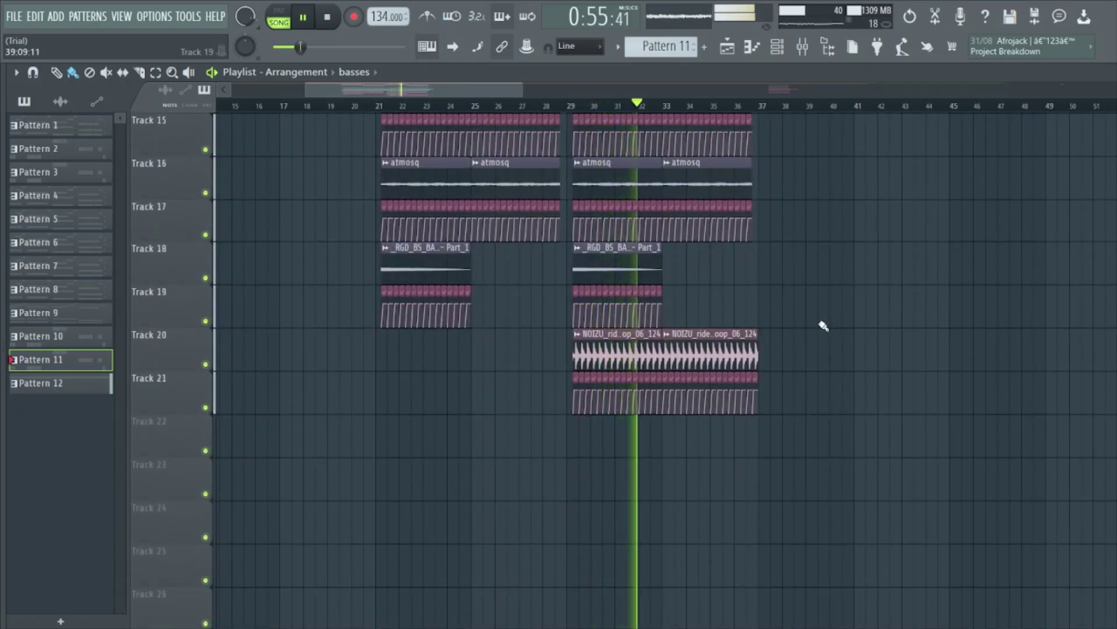
- Open the NOIZU_ride_loop_06_124 channel settings and close them again while playback continues
double_click(733, 348)
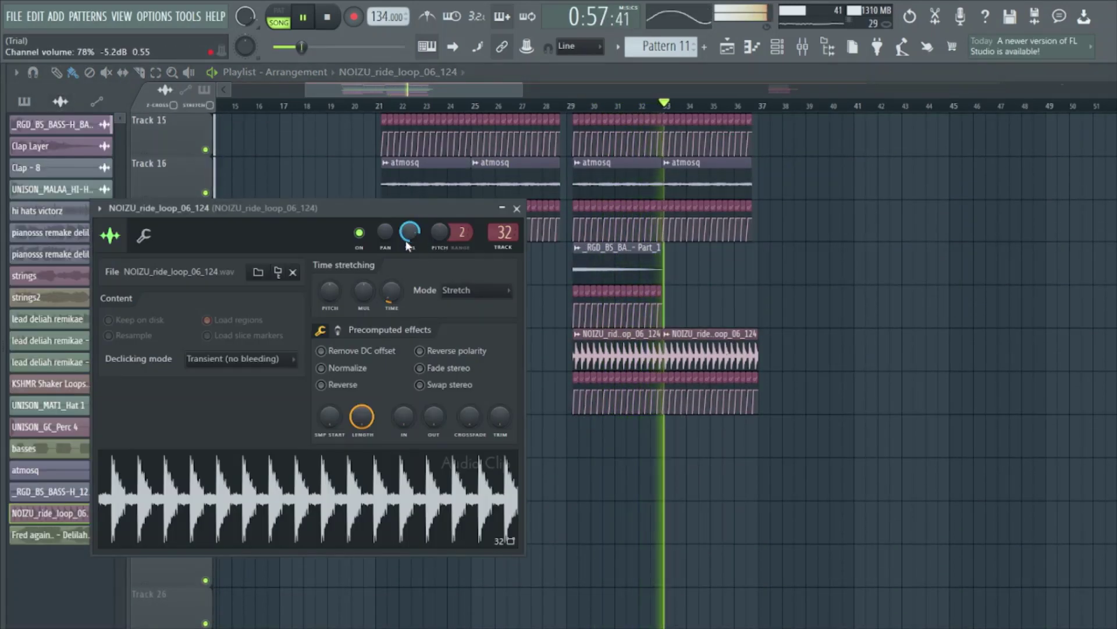
click(517, 208)
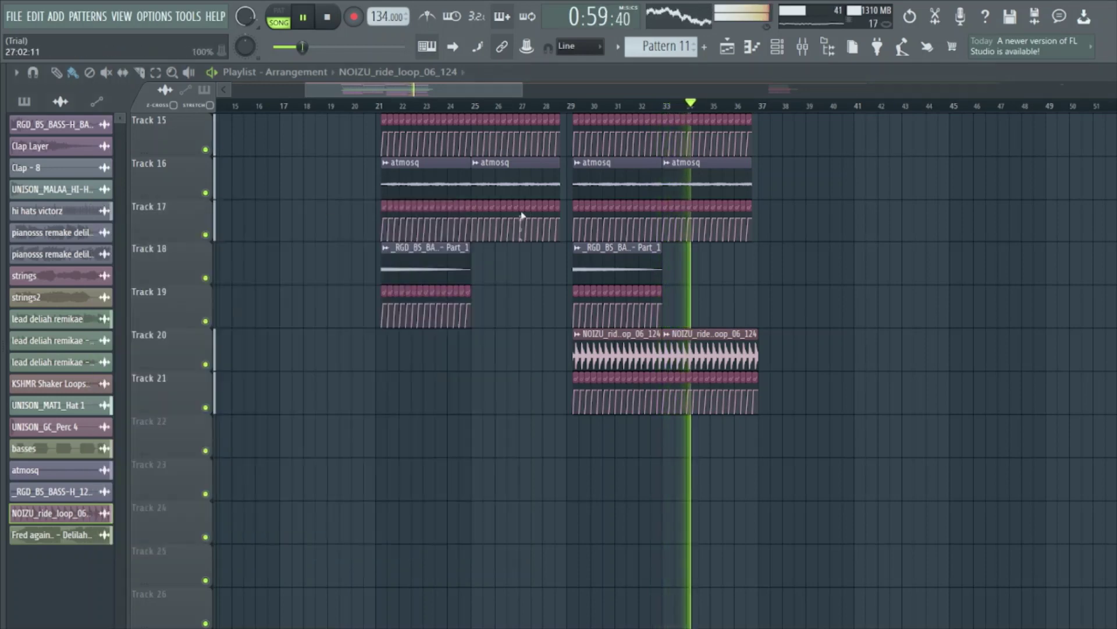
scroll(872, 293, up, 3)
scroll(873, 293, up, 10)
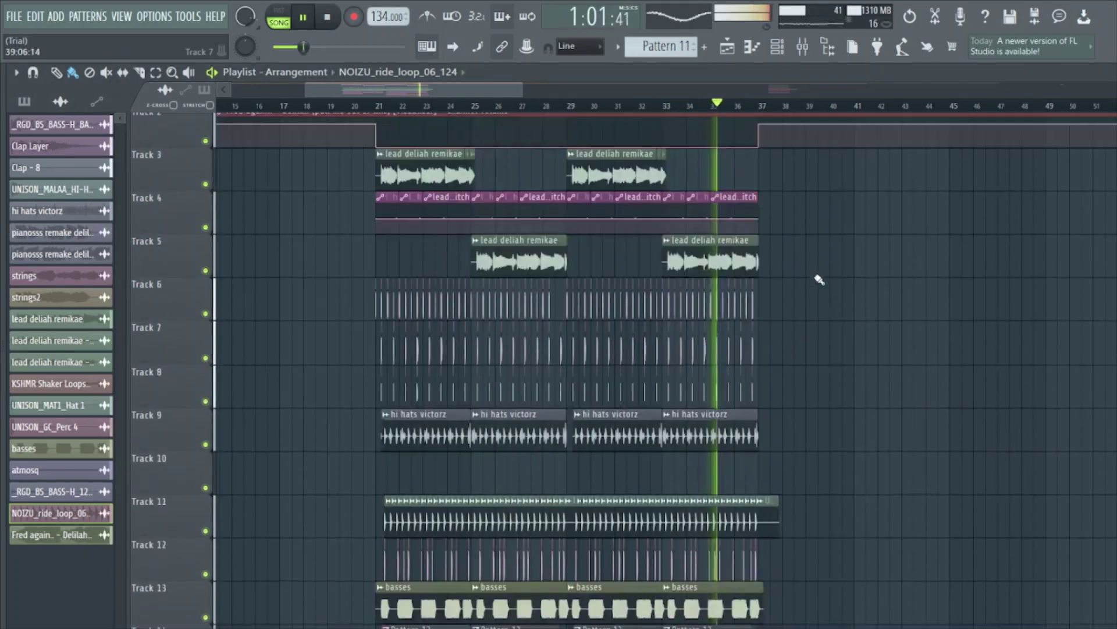
scroll(821, 302, up, 1)
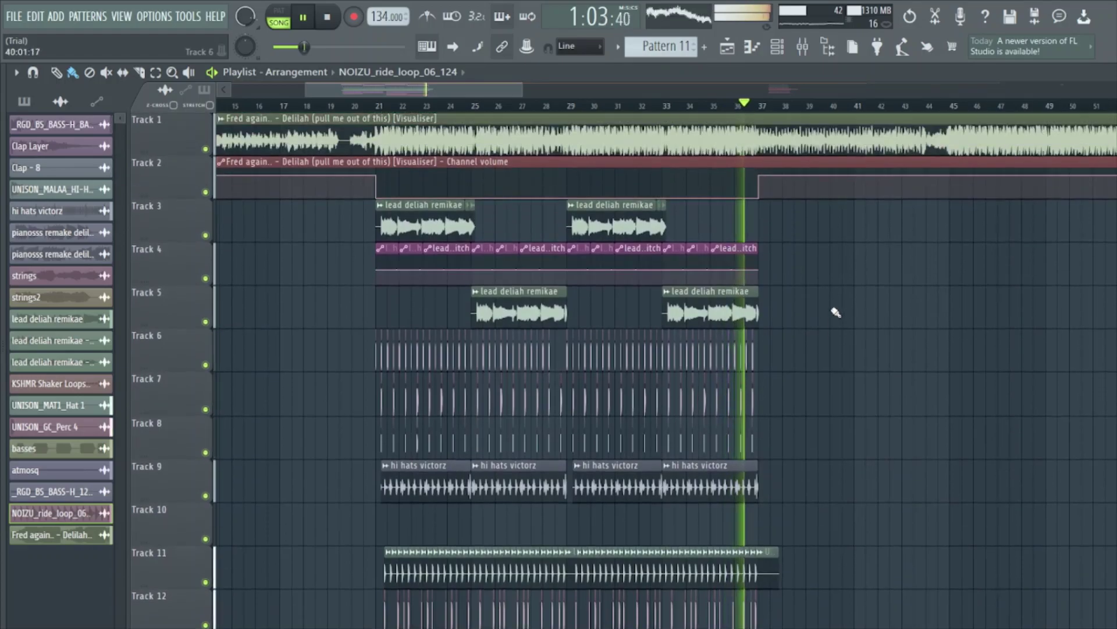